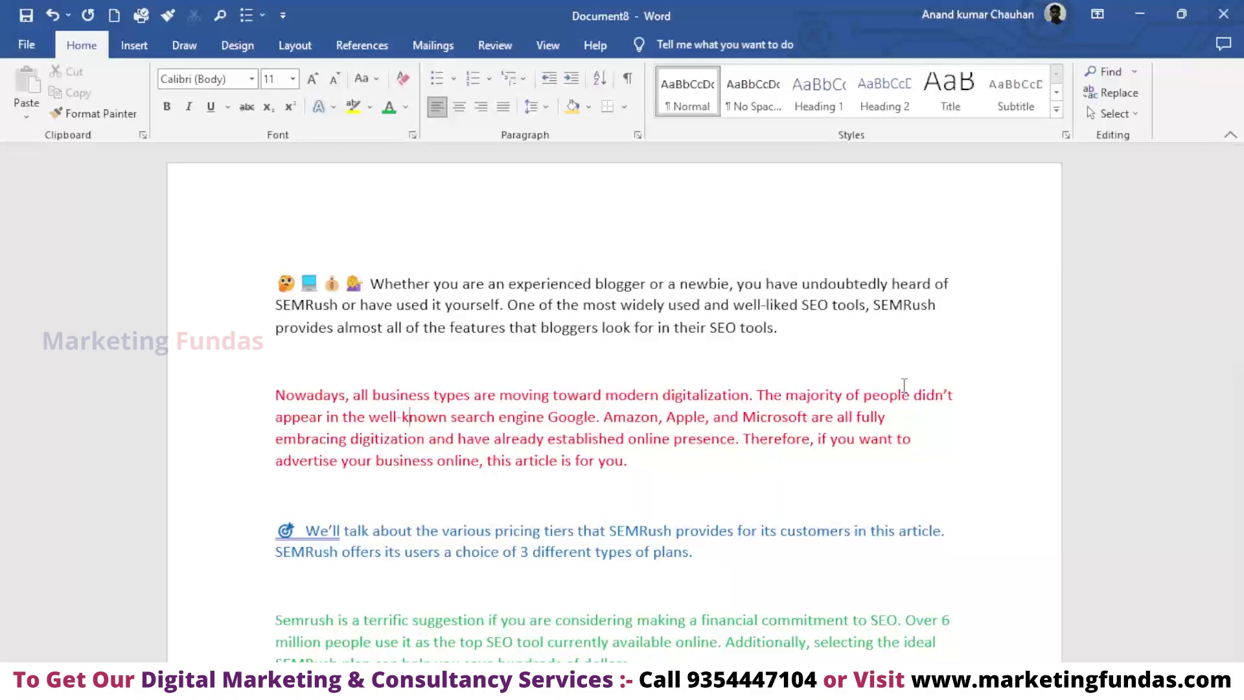
- Make the opening paragraph about experienced bloggers bold
drag(781, 330, 300, 259)
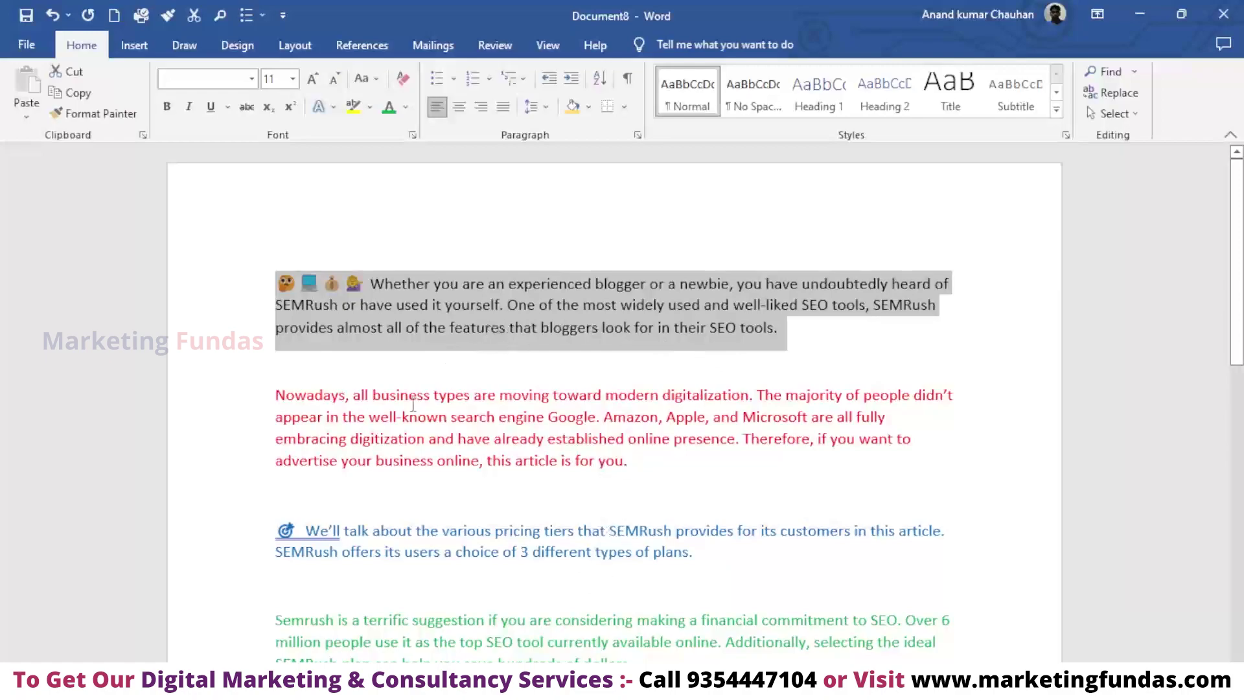
drag(648, 463, 279, 400)
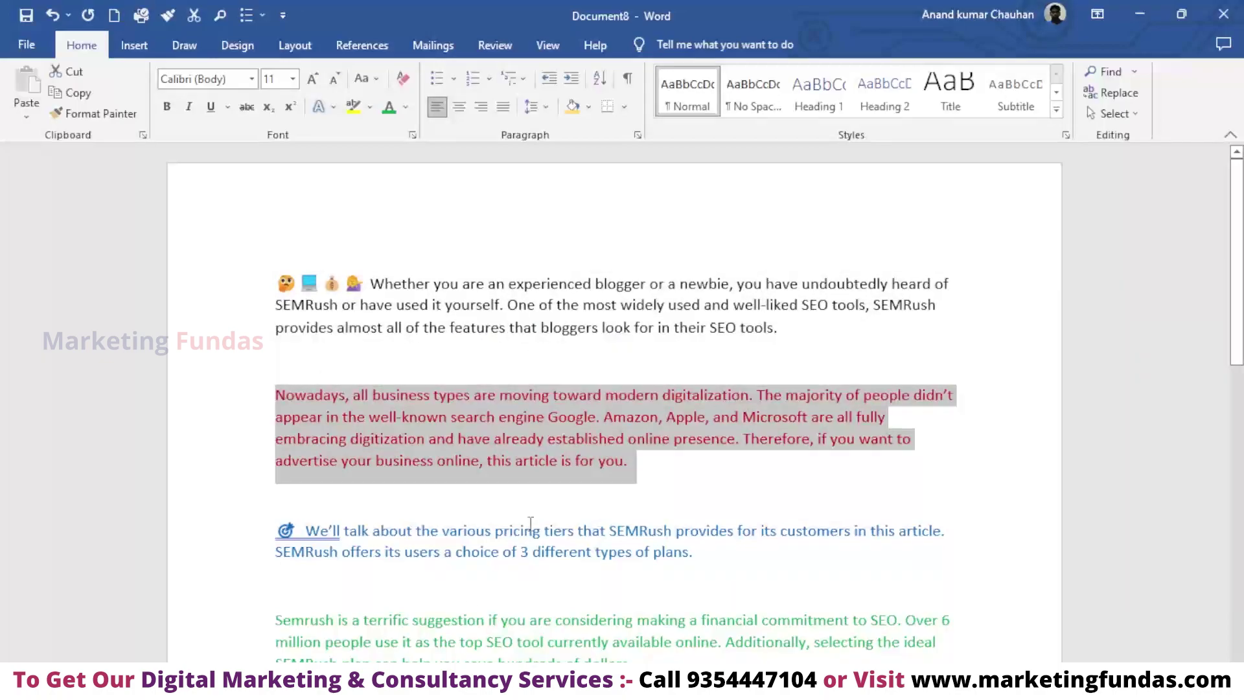
click(527, 302)
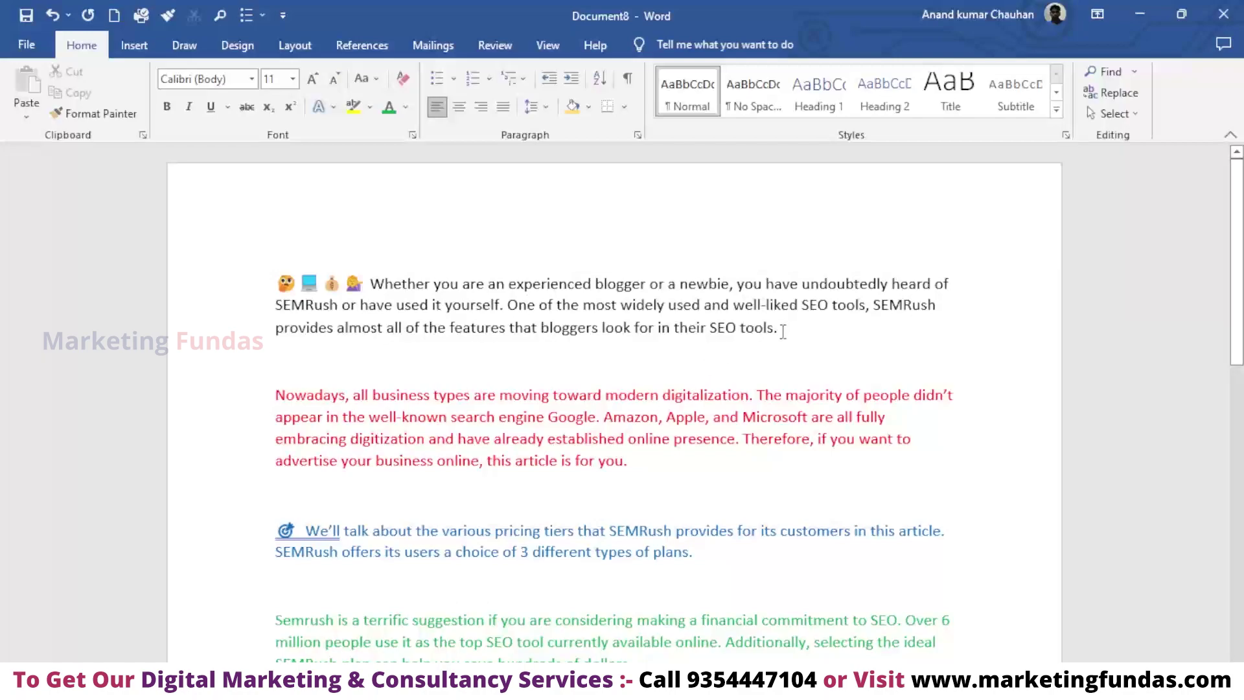
drag(780, 327, 710, 327)
scroll(683, 468, down, 2)
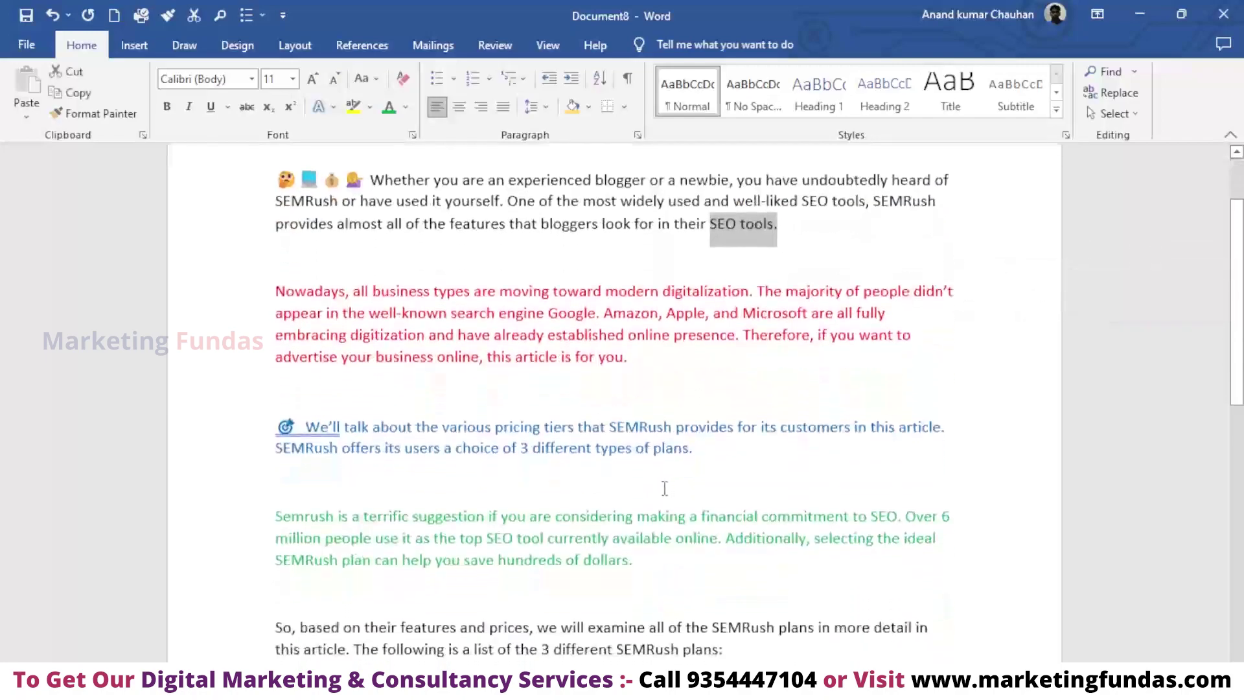
scroll(684, 468, up, 1)
click(543, 275)
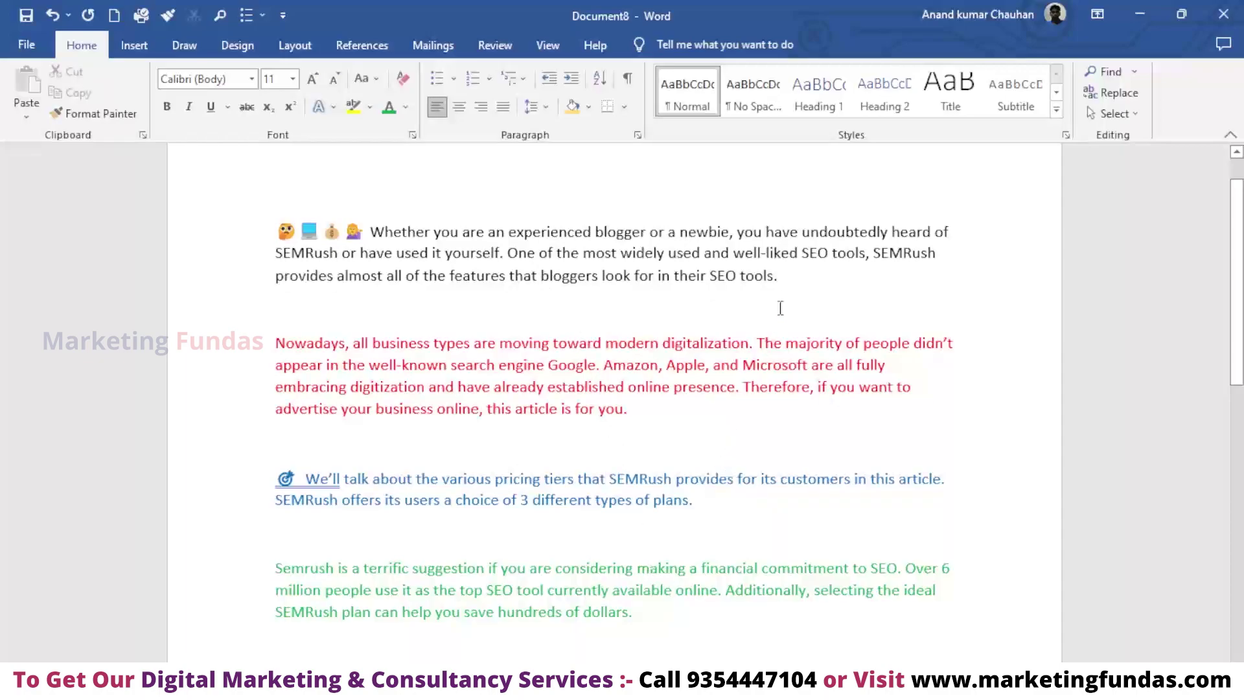
mouse_move(778, 276)
mouse_down()
mouse_move(635, 275)
mouse_move(295, 237)
mouse_up()
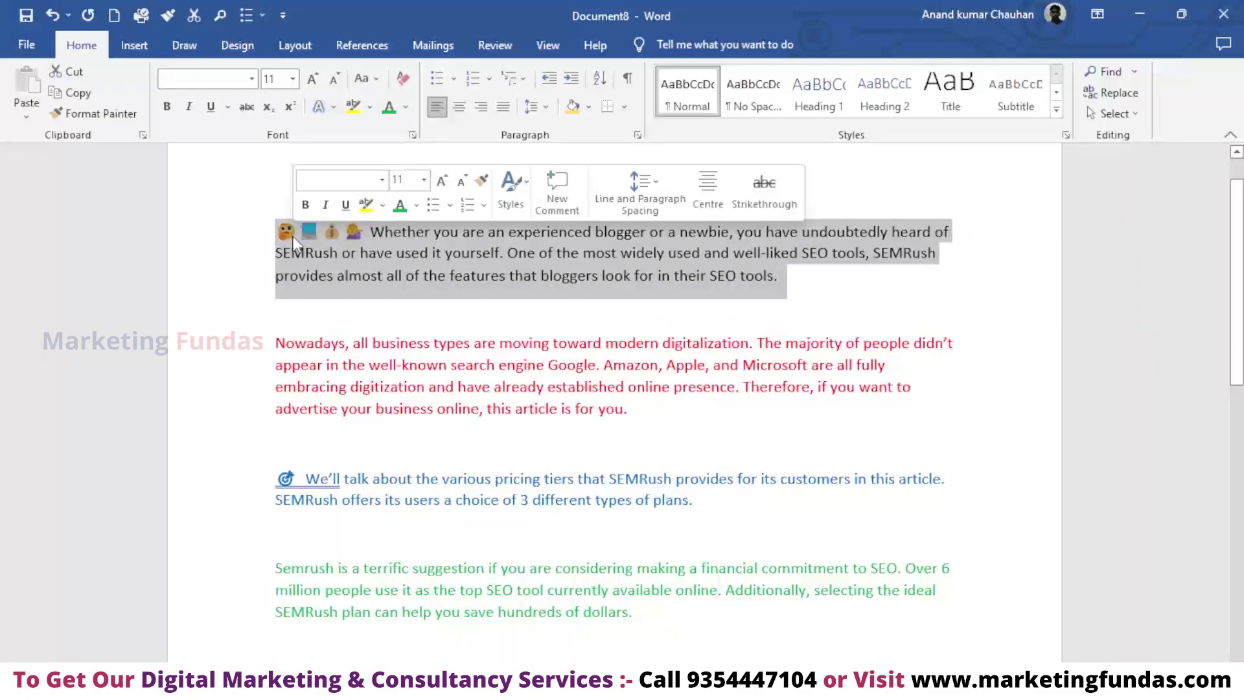
click(305, 204)
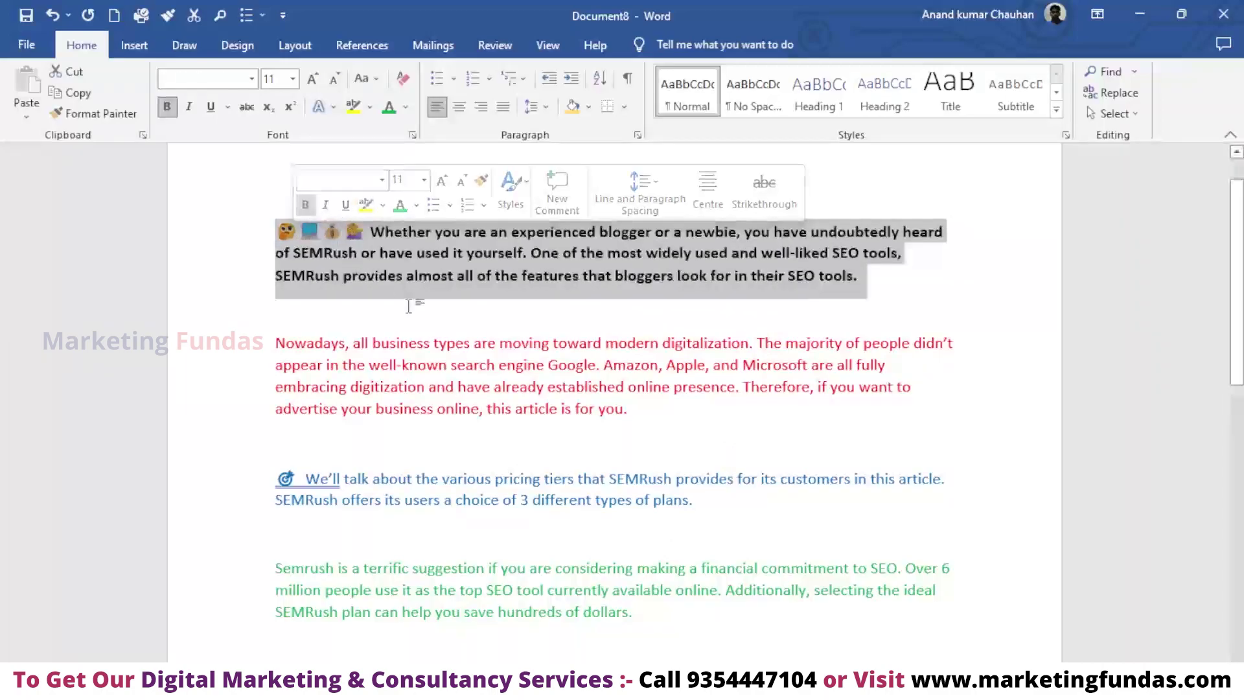
click(418, 305)
- Cut the bold paragraph and paste it after '30-day trial.' with Keep Source Formatting
mouse_move(877, 277)
mouse_down()
mouse_move(273, 249)
mouse_move(257, 232)
mouse_up()
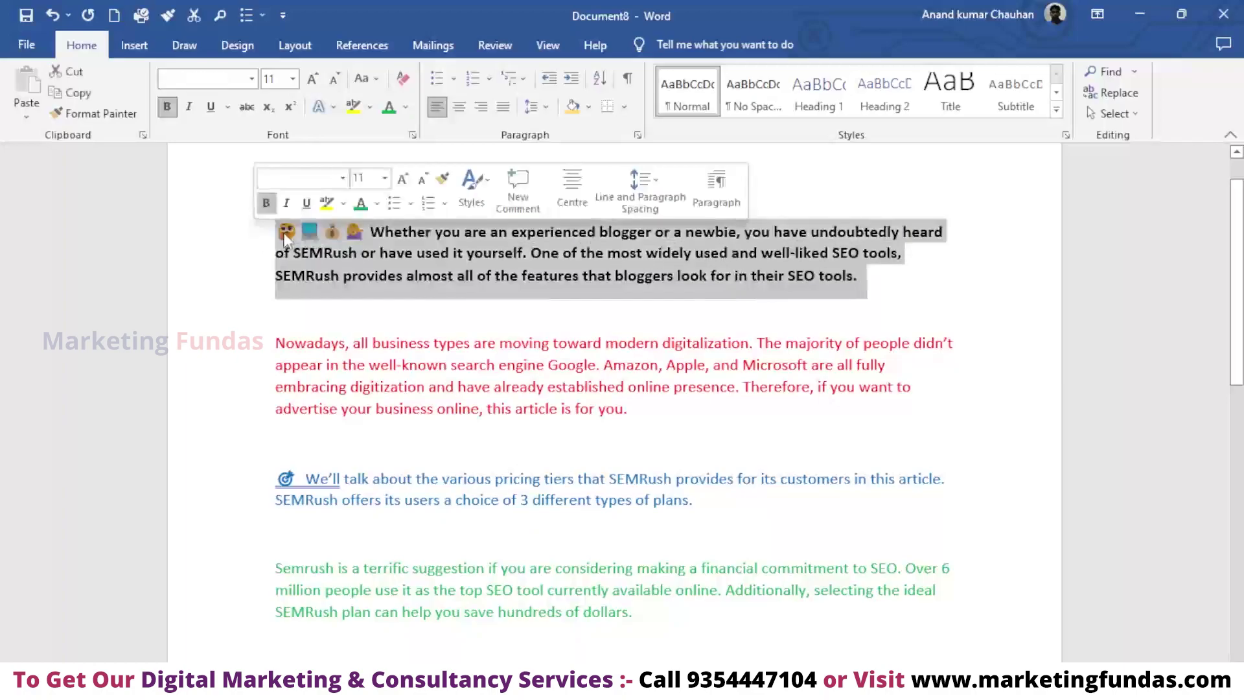
right_click(331, 236)
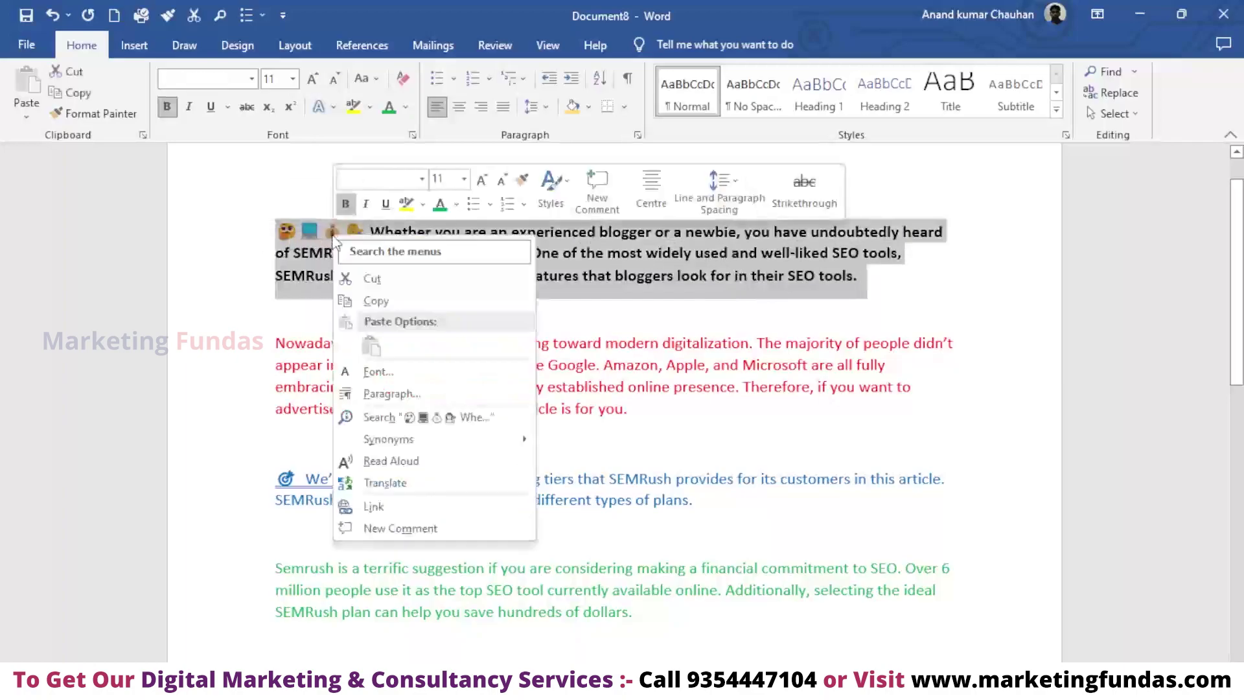
click(398, 282)
scroll(402, 291, down, 5)
scroll(486, 334, down, 5)
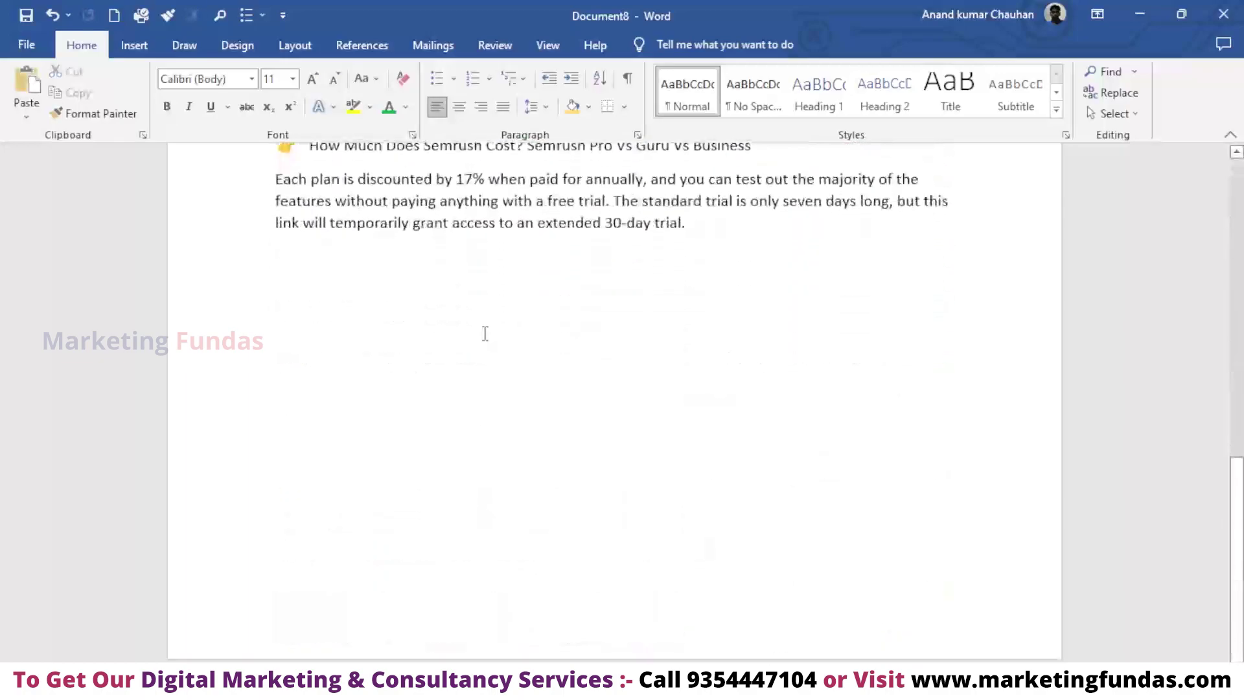
click(568, 222)
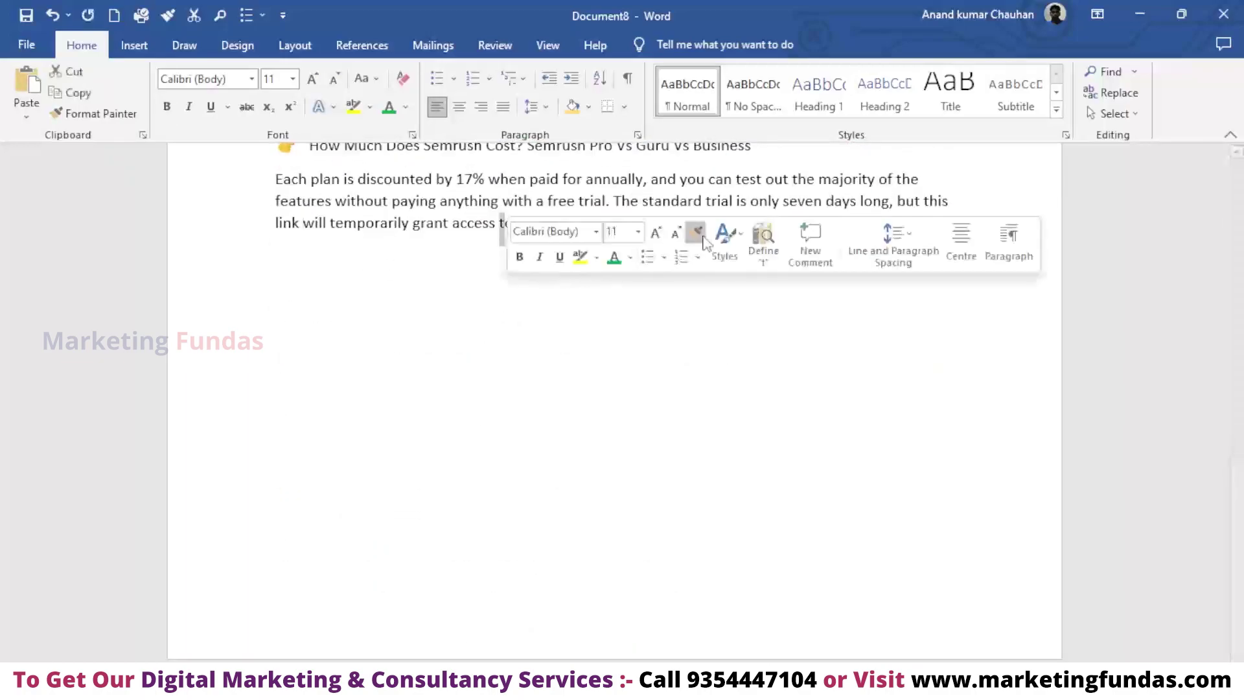
click(704, 240)
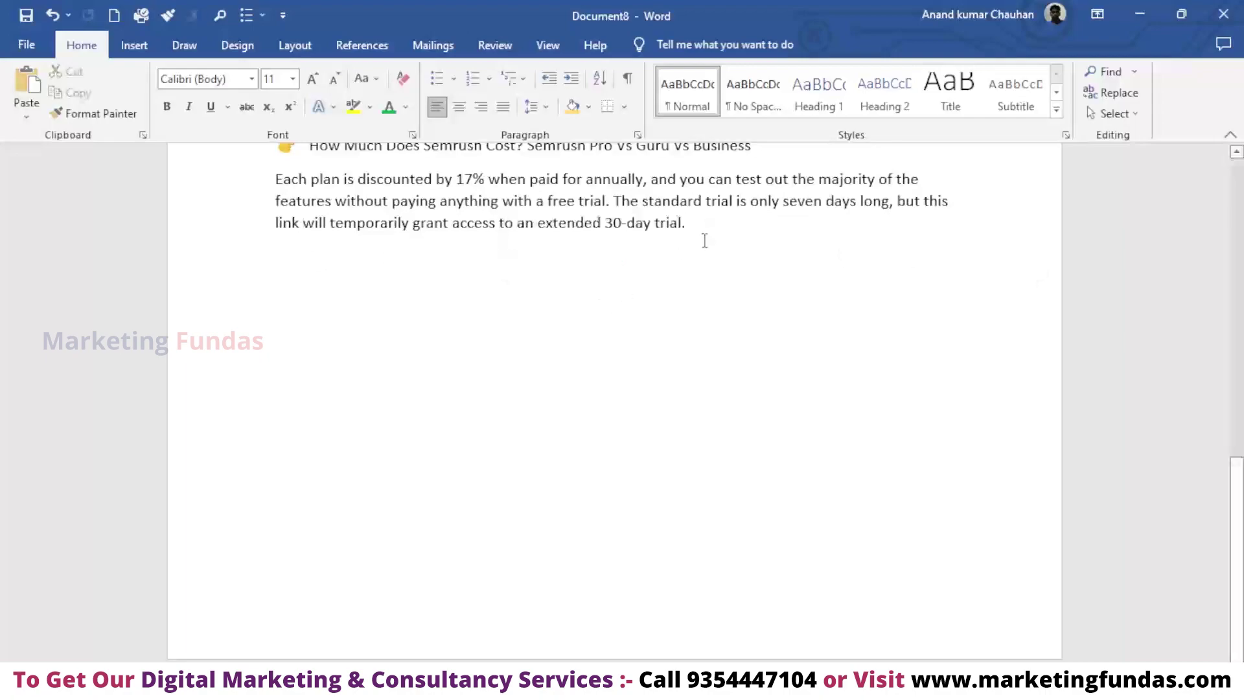
right_click(329, 275)
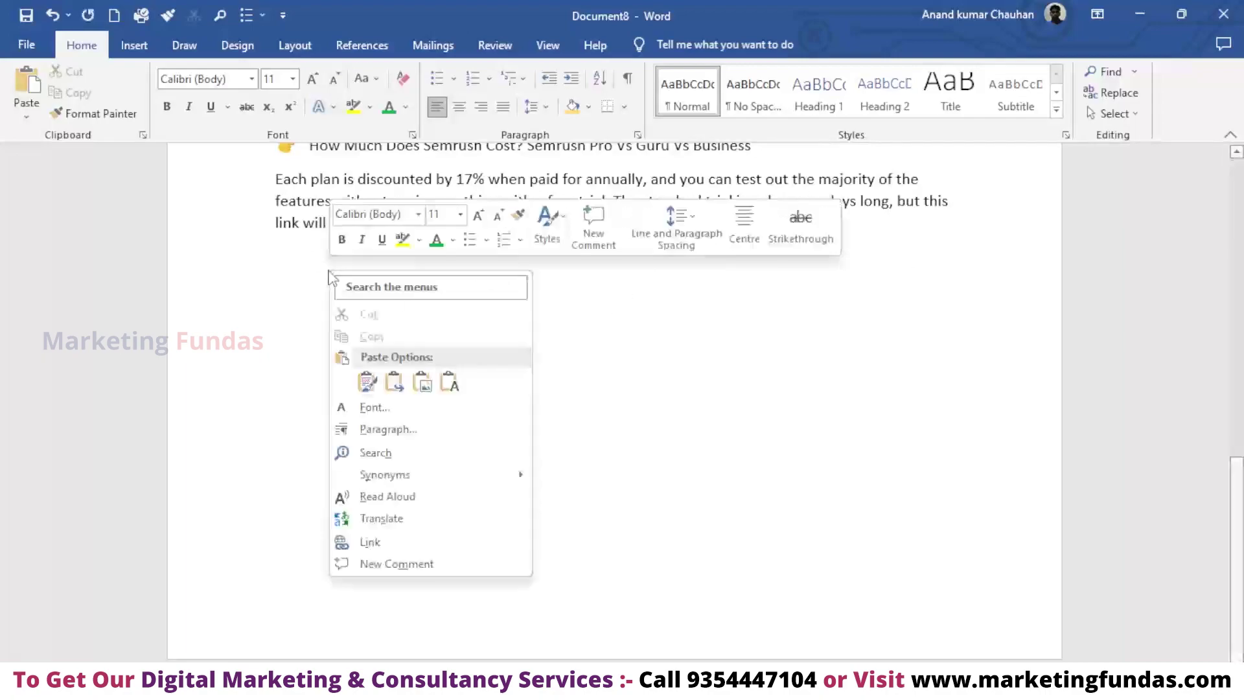
click(374, 388)
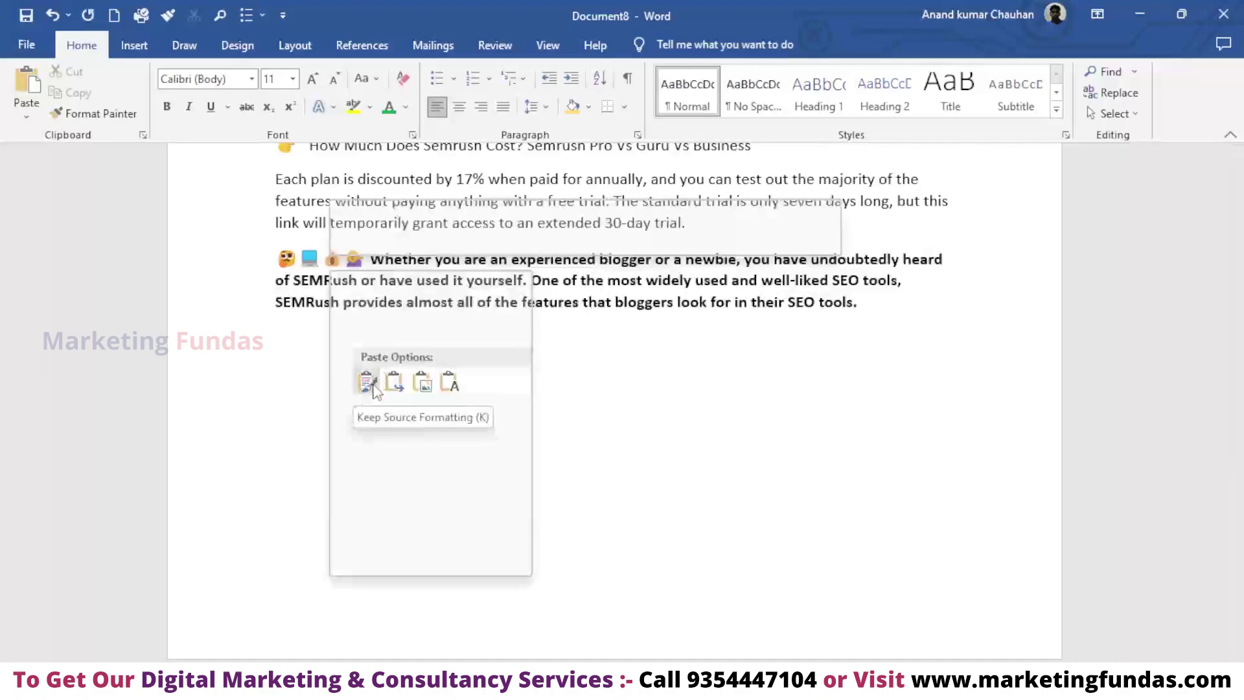
scroll(389, 416, up, 2)
scroll(388, 415, up, 8)
scroll(388, 415, up, 3)
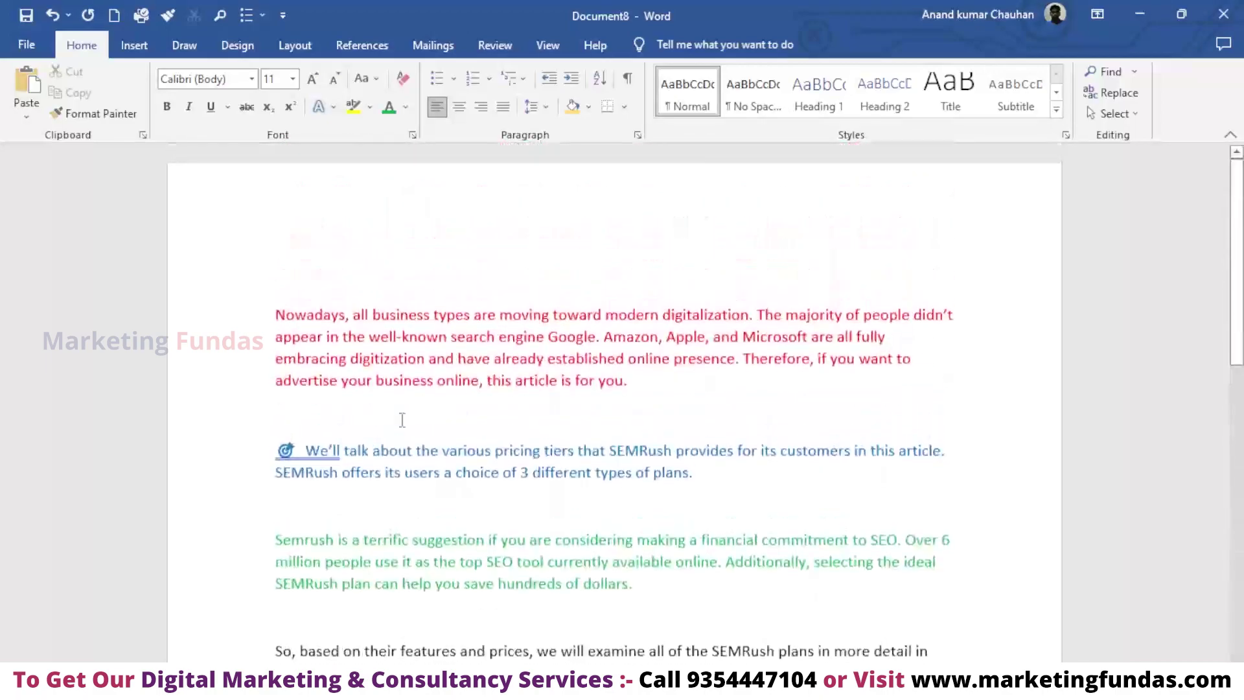
- Copy the red 'Nowadays' paragraph and paste a copy below the bold blogger paragraph at the end
drag(642, 387, 294, 299)
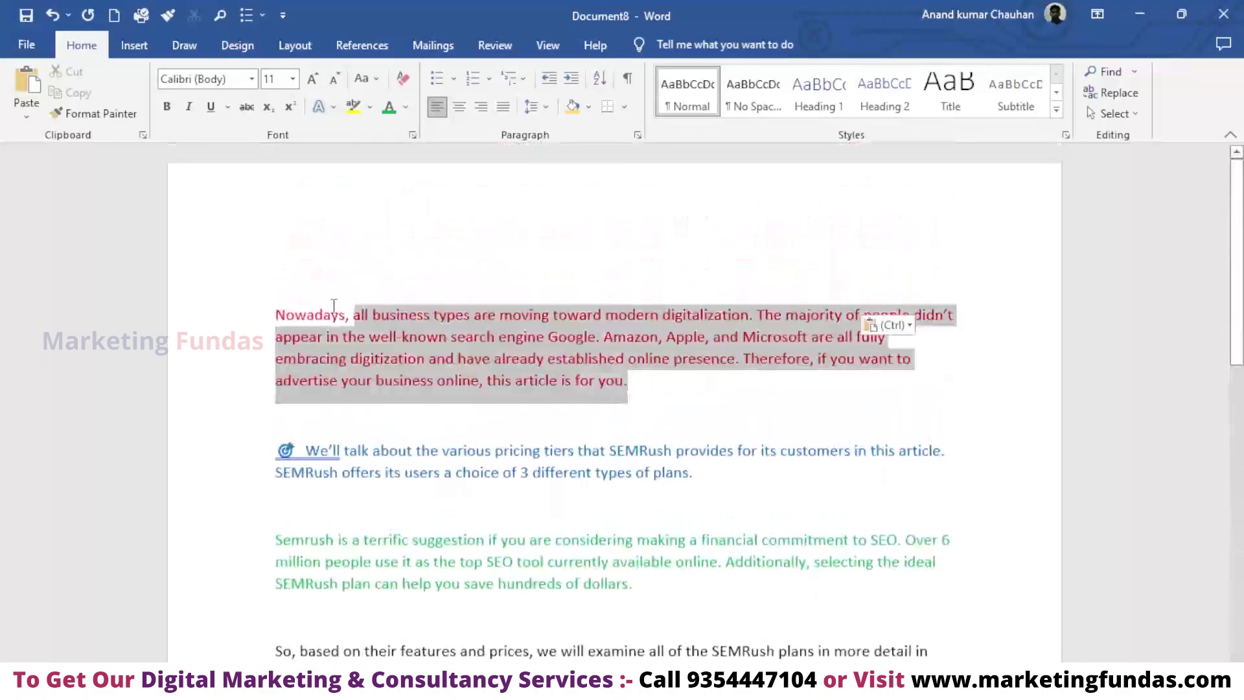
click(292, 312)
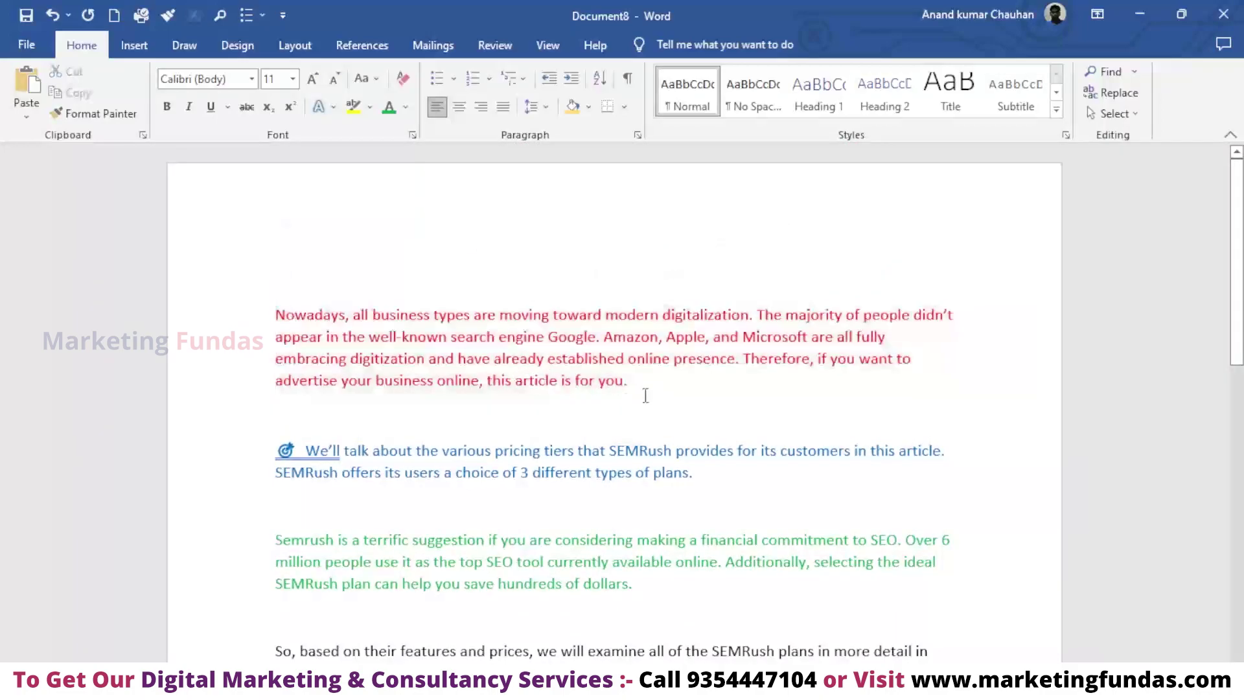
drag(645, 395, 283, 310)
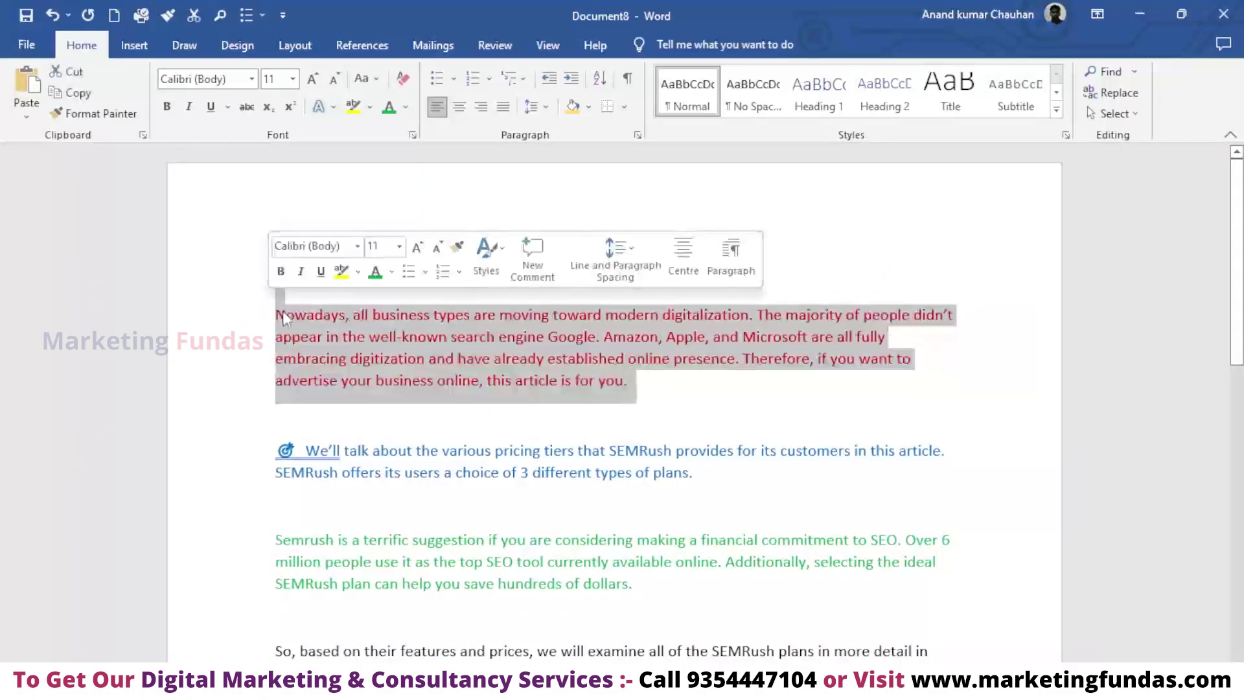
right_click(282, 310)
click(331, 376)
scroll(426, 464, down, 3)
scroll(426, 464, down, 6)
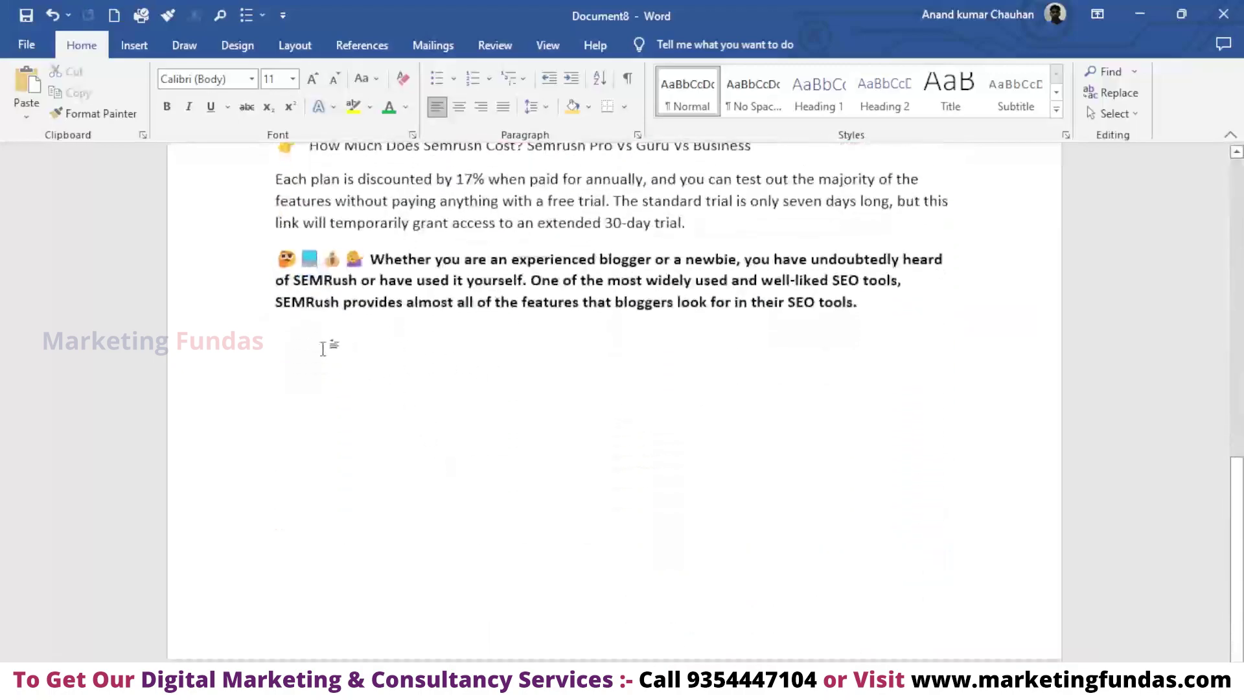
right_click(323, 349)
click(370, 458)
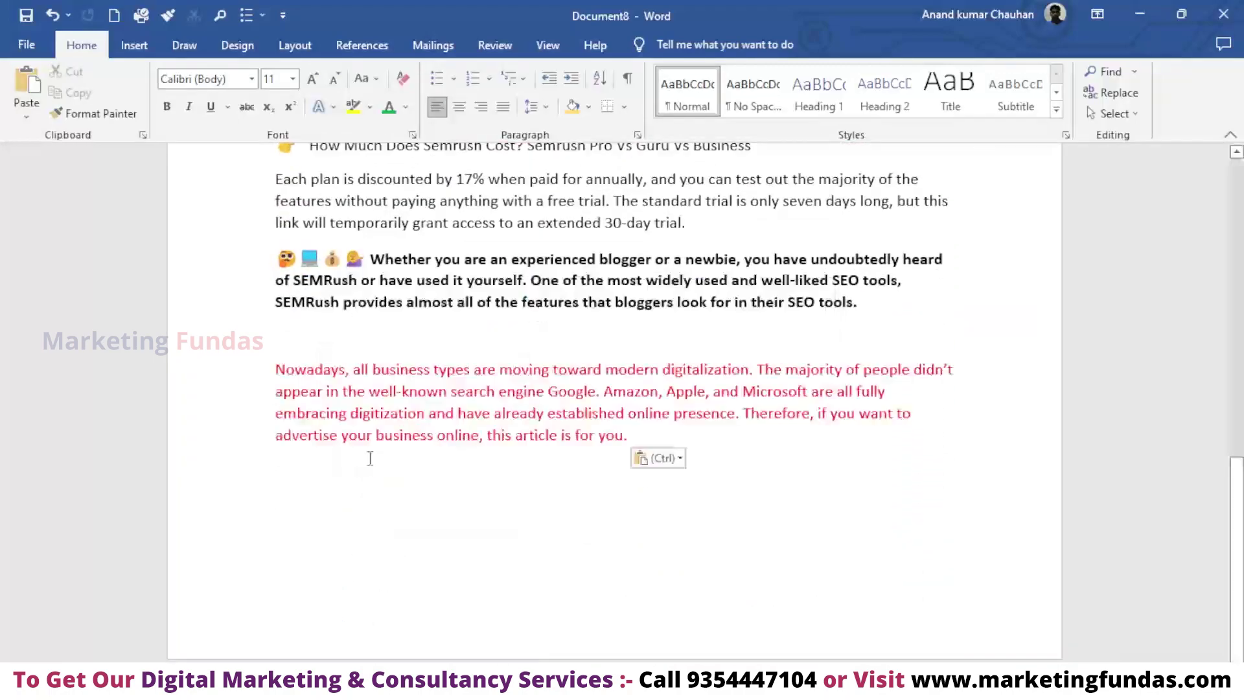
key(ctrl+z)
scroll(454, 440, up, 10)
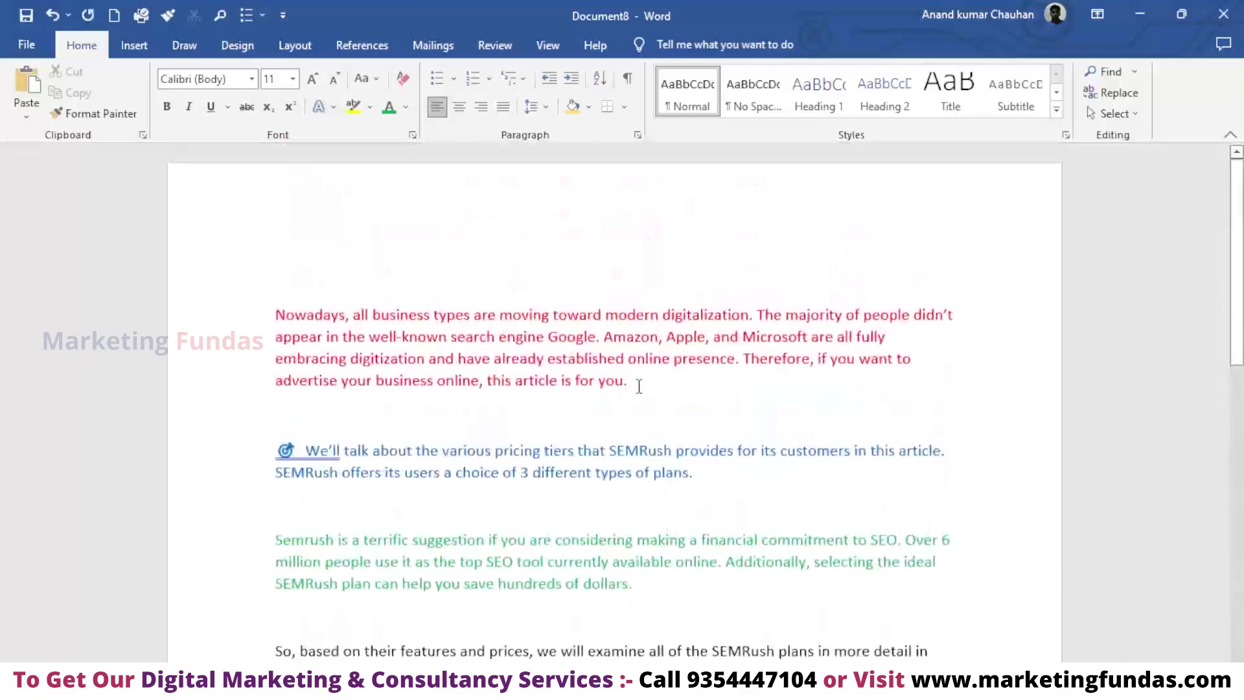
- Copy the red intro paragraph to the clipboard, keeping it in place at the top
drag(639, 387, 291, 316)
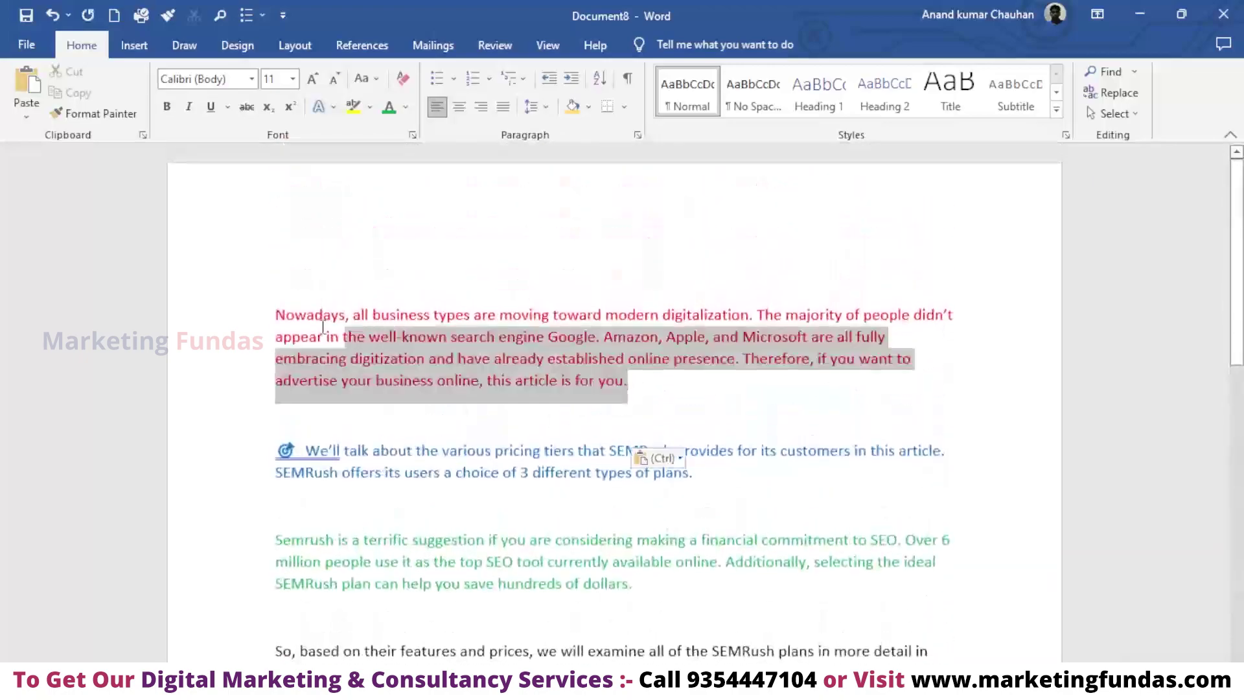
right_click(291, 316)
click(340, 380)
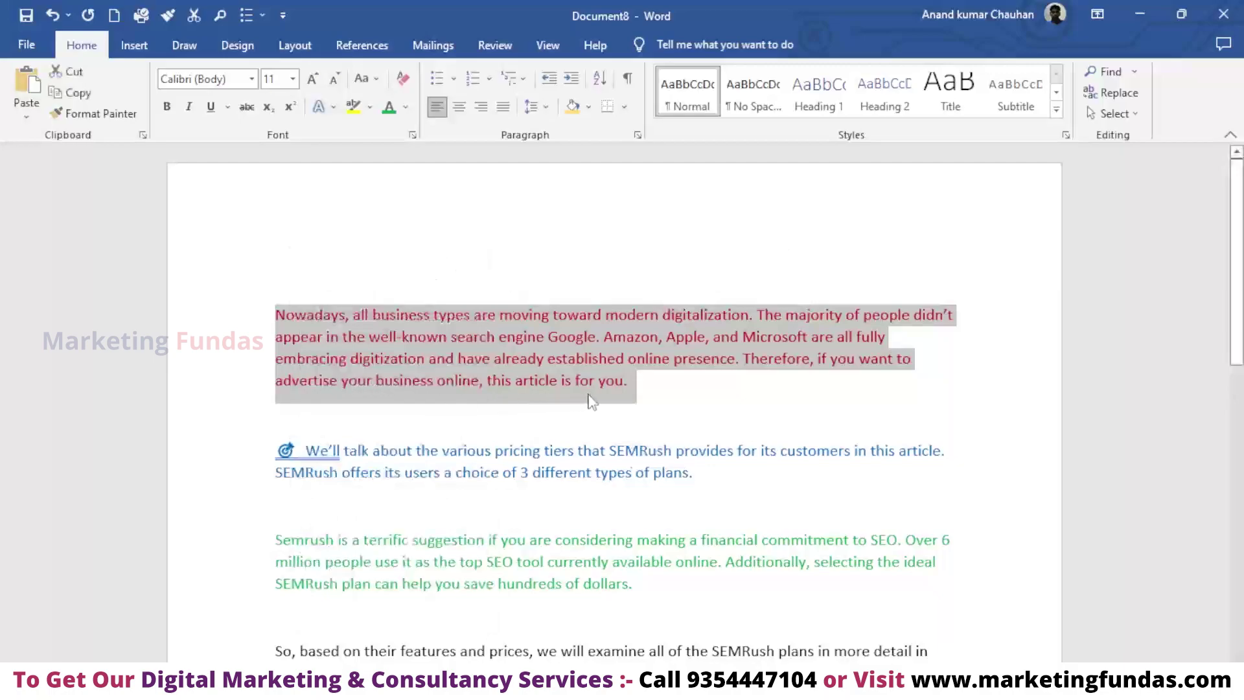
scroll(587, 402, down, 2)
scroll(570, 415, down, 8)
scroll(570, 415, up, 1)
scroll(564, 421, up, 7)
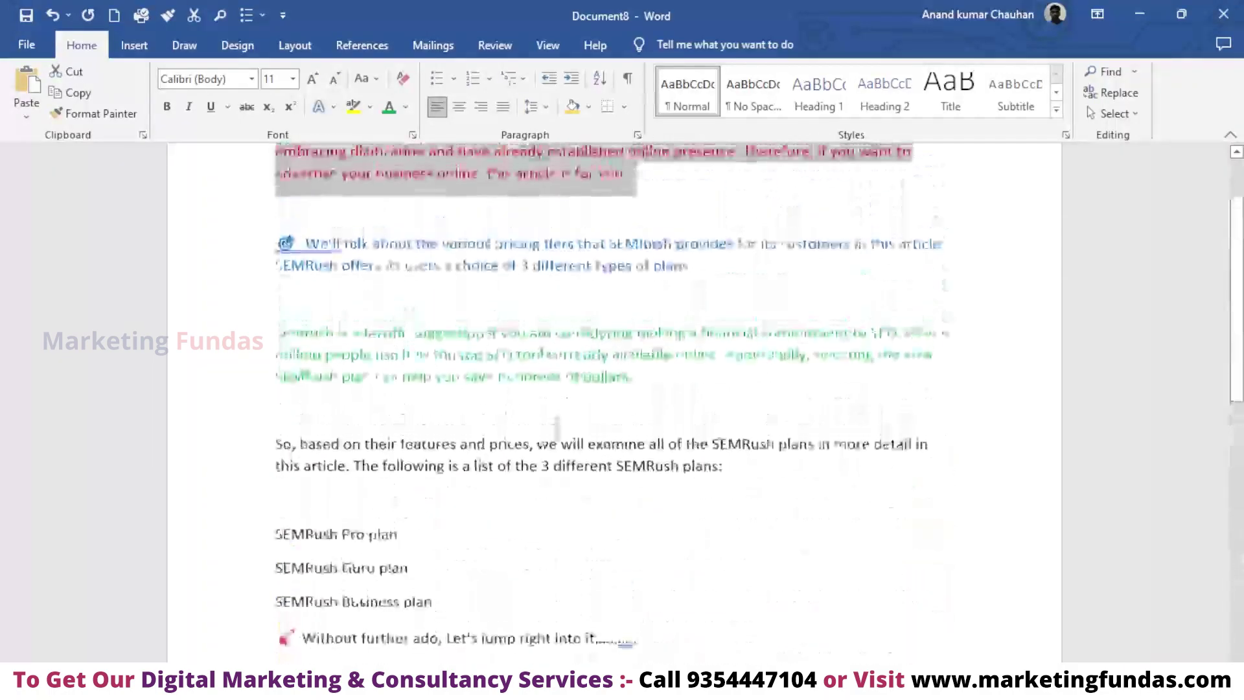
scroll(634, 393, up, 3)
key(Delete)
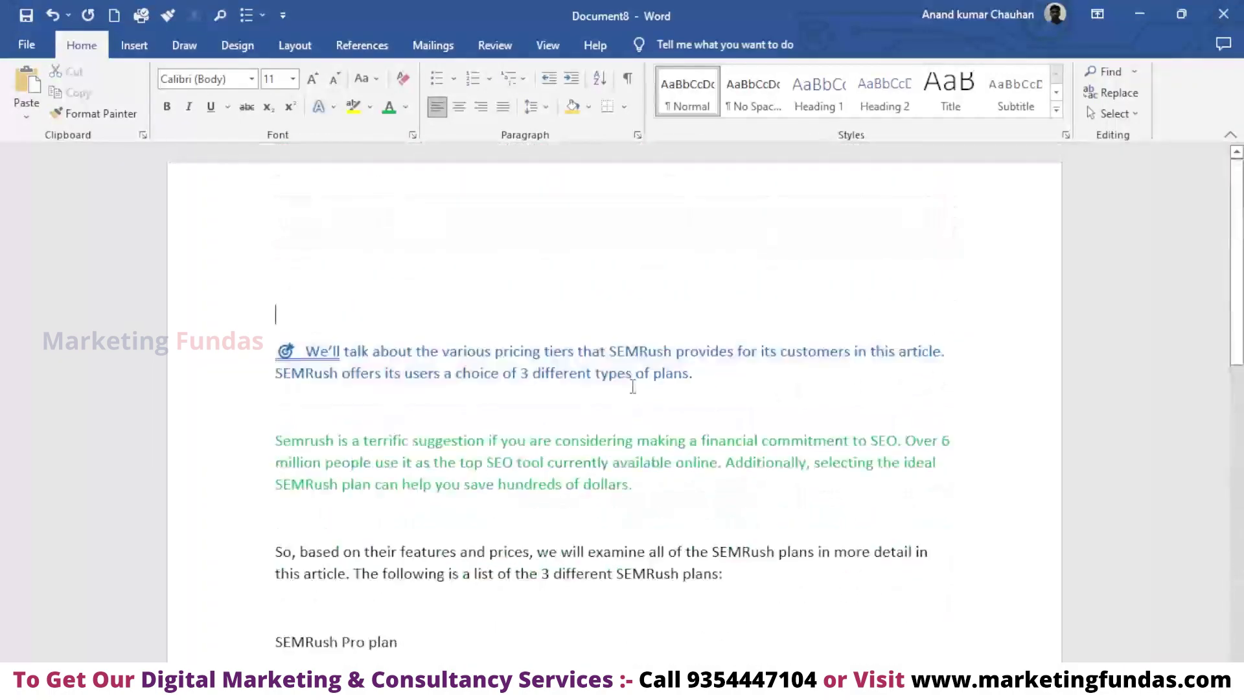
key(ctrl+z)
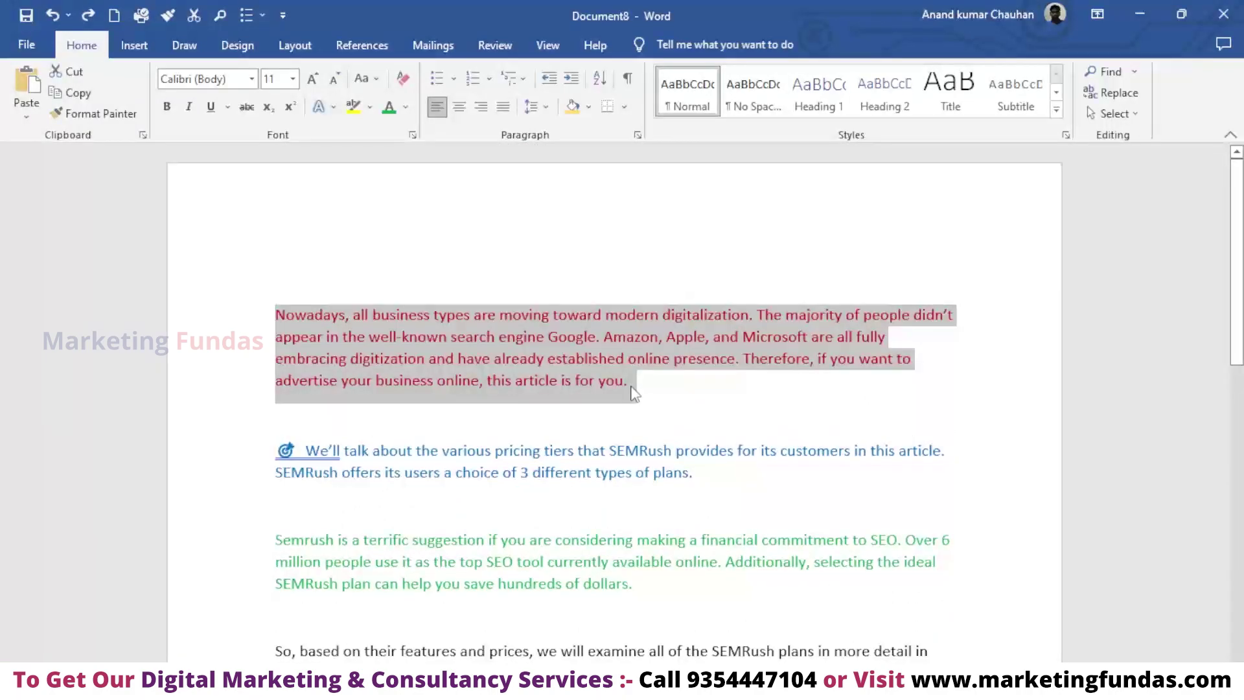
click(641, 387)
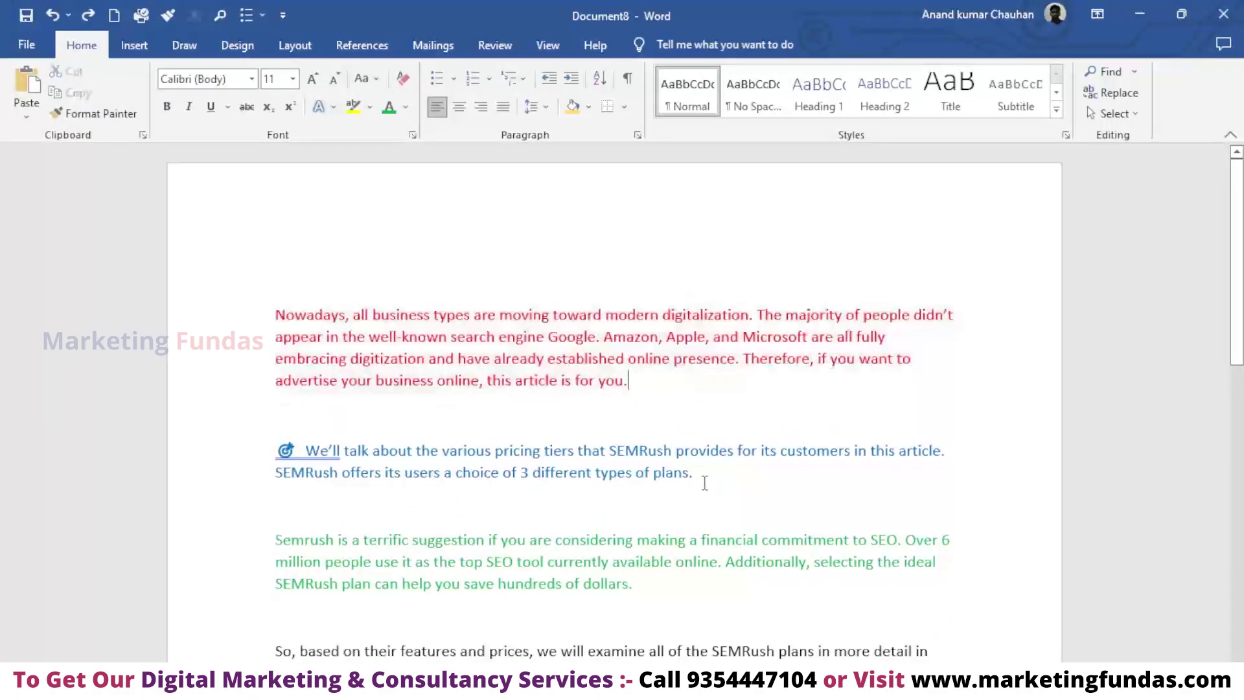
- Copy the blue pricing-tiers paragraph and paste it below the red paragraph, keeping source formatting
drag(704, 482, 259, 425)
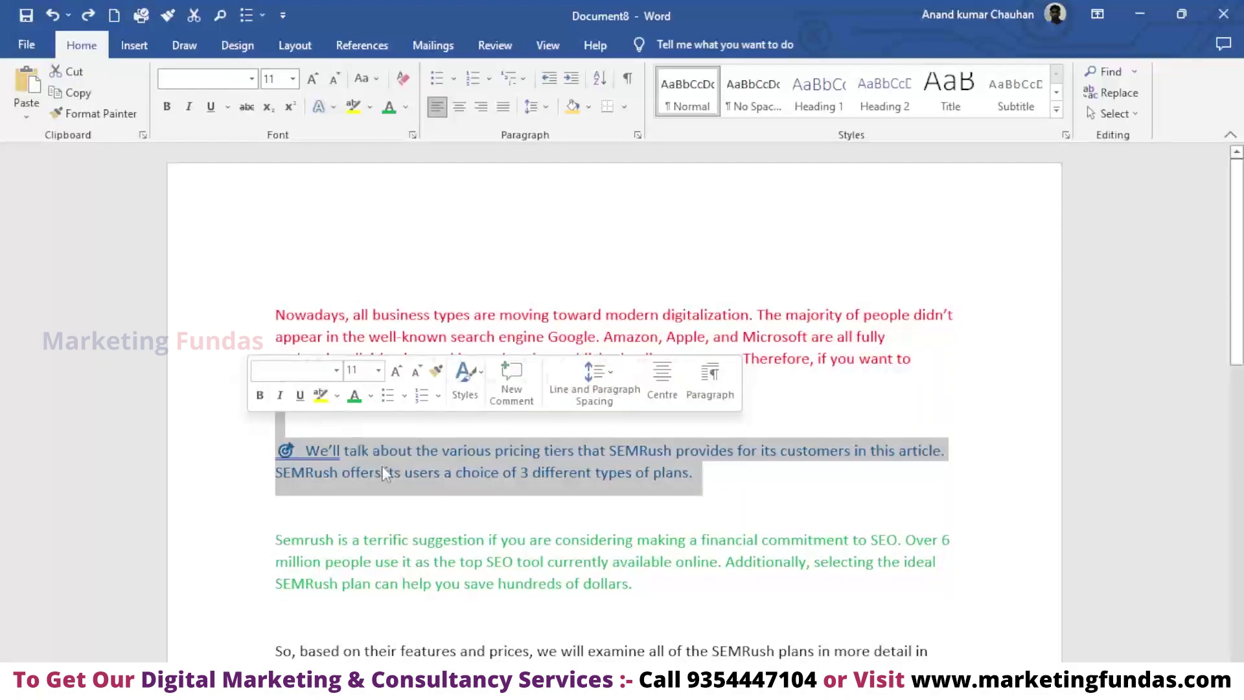
right_click(383, 467)
click(434, 227)
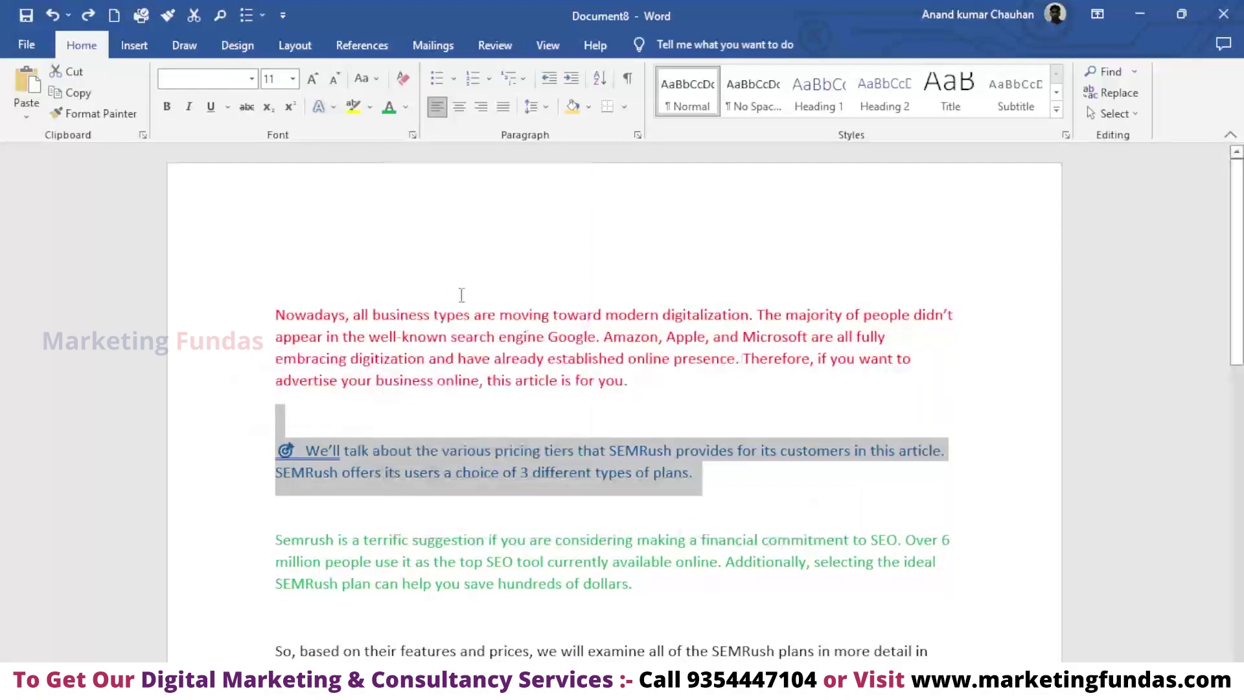
scroll(496, 511, down, 3)
scroll(496, 511, down, 8)
scroll(495, 512, down, 2)
click(349, 496)
right_click(346, 493)
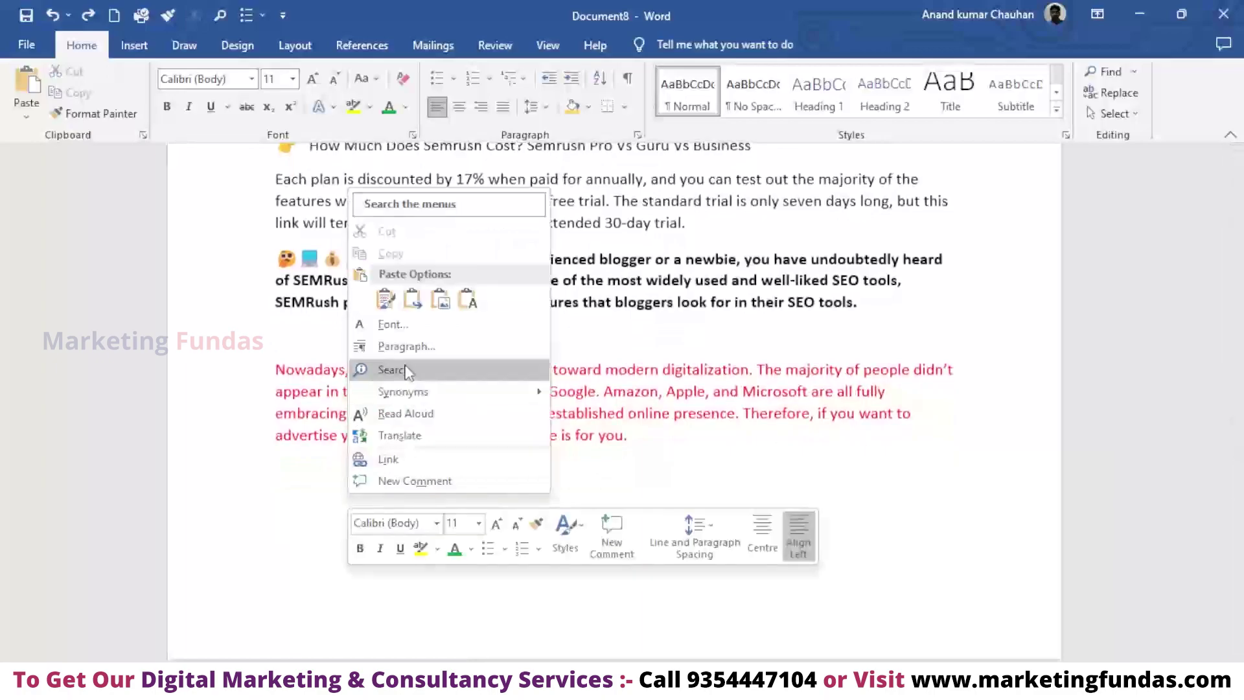
click(387, 302)
scroll(387, 344, up, 4)
scroll(388, 343, down, 3)
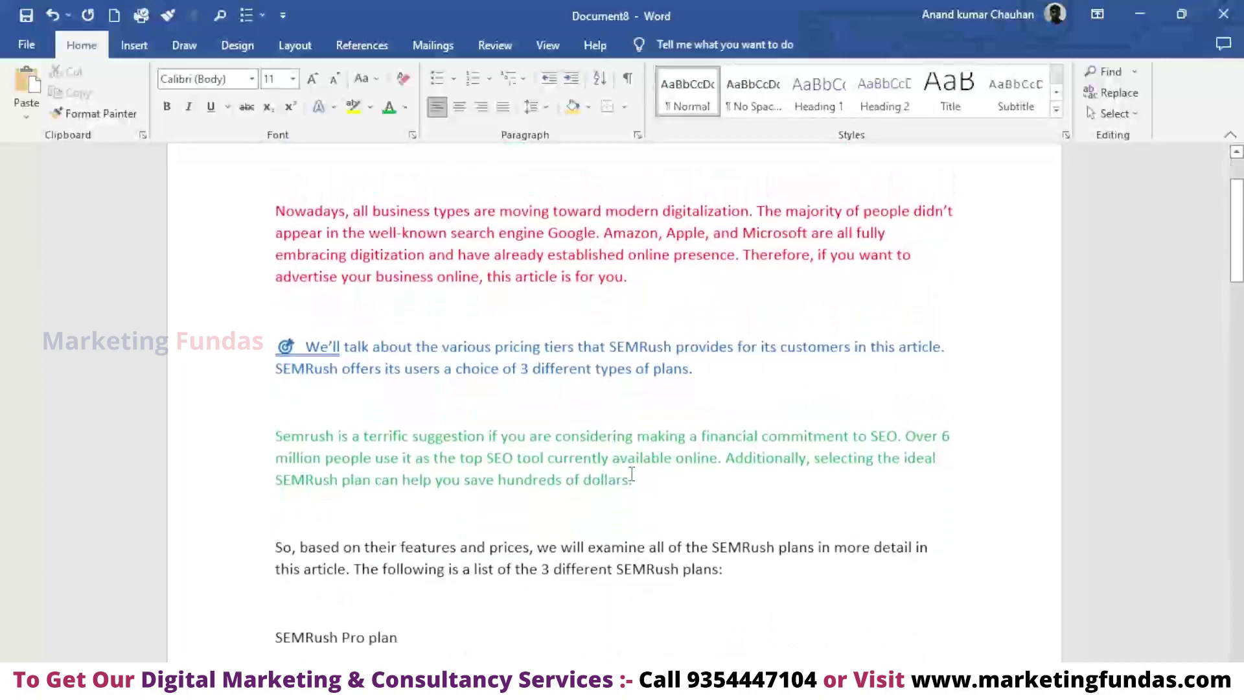
mouse_move(641, 481)
mouse_down()
mouse_move(351, 453)
mouse_move(285, 433)
mouse_up()
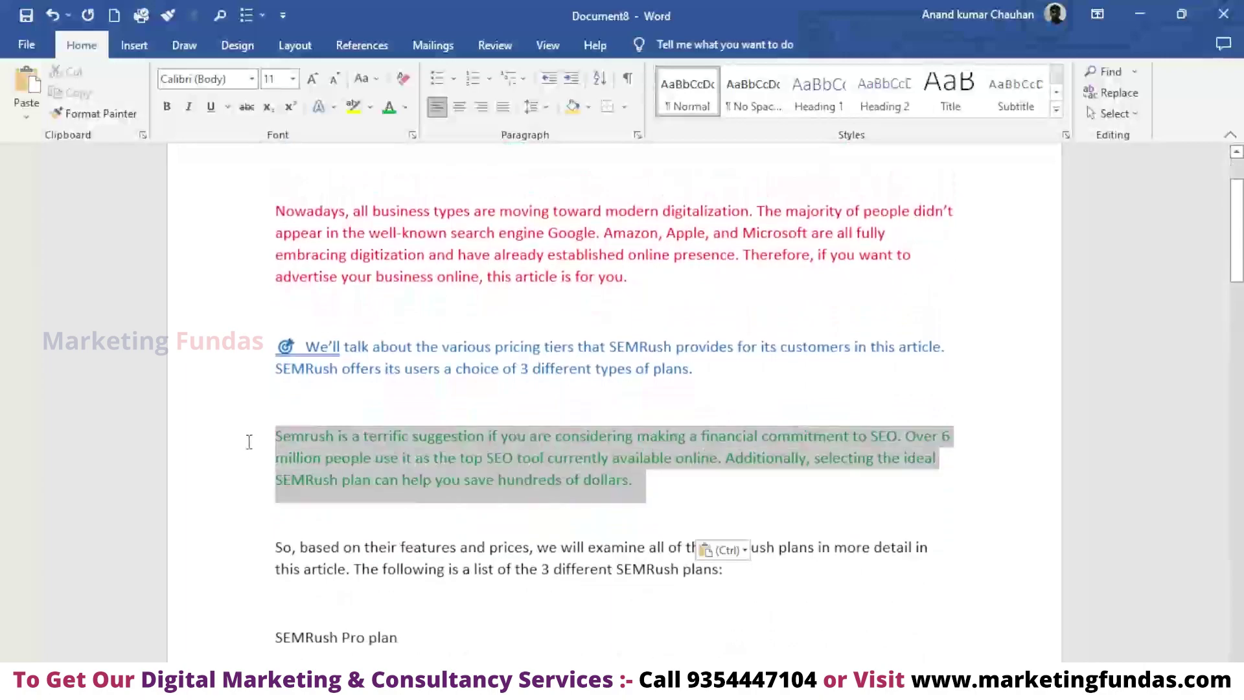
- Cut the green 'Semrush is a terrific suggestion…' paragraph and paste it below the lower blue paragraph with source formatting
right_click(286, 433)
click(326, 171)
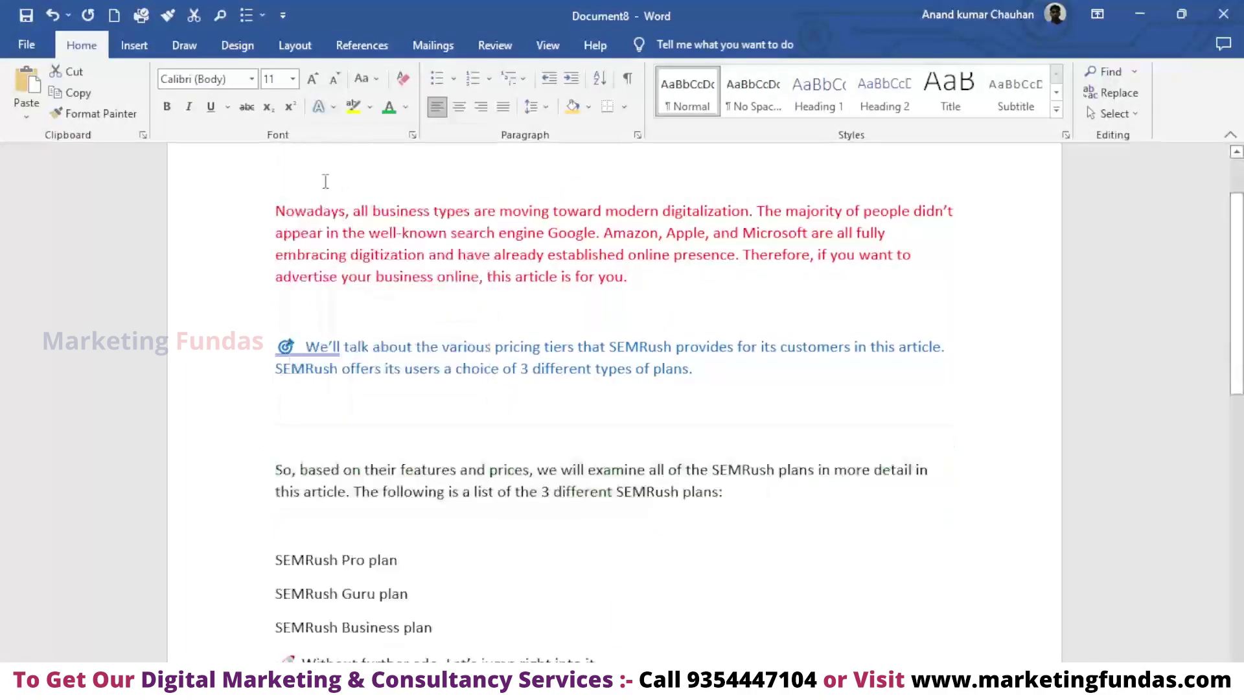
scroll(586, 475, down, 5)
scroll(586, 475, down, 5)
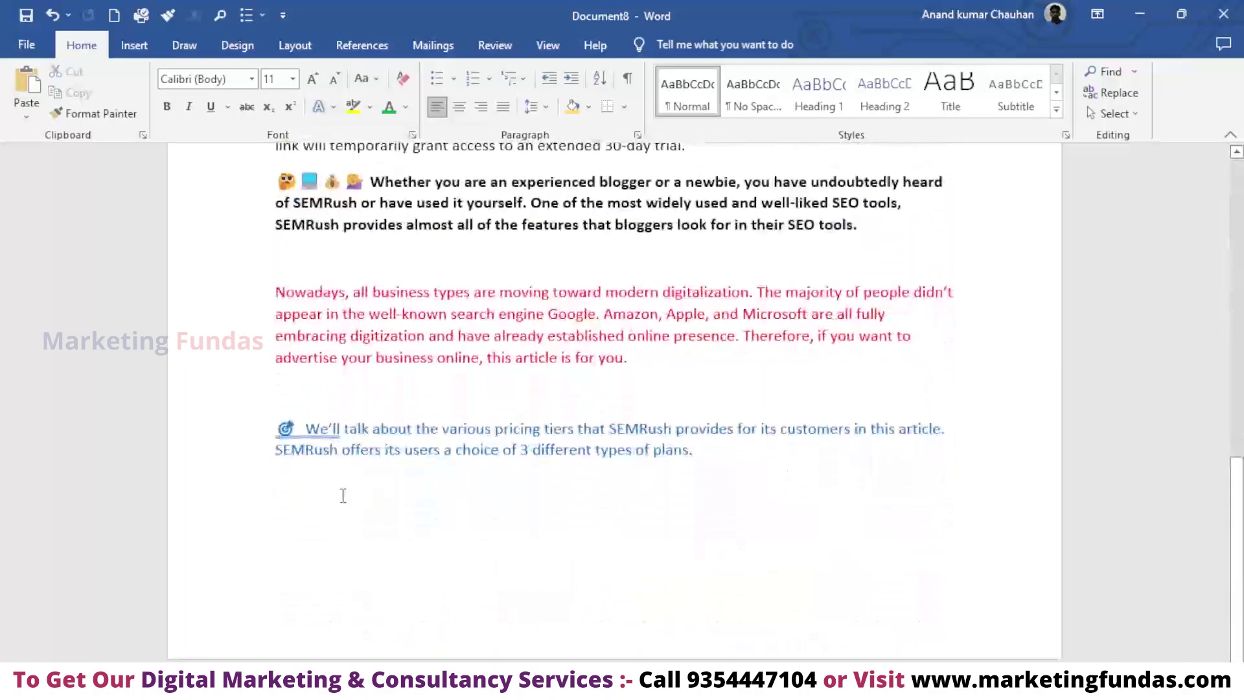
right_click(332, 522)
click(366, 307)
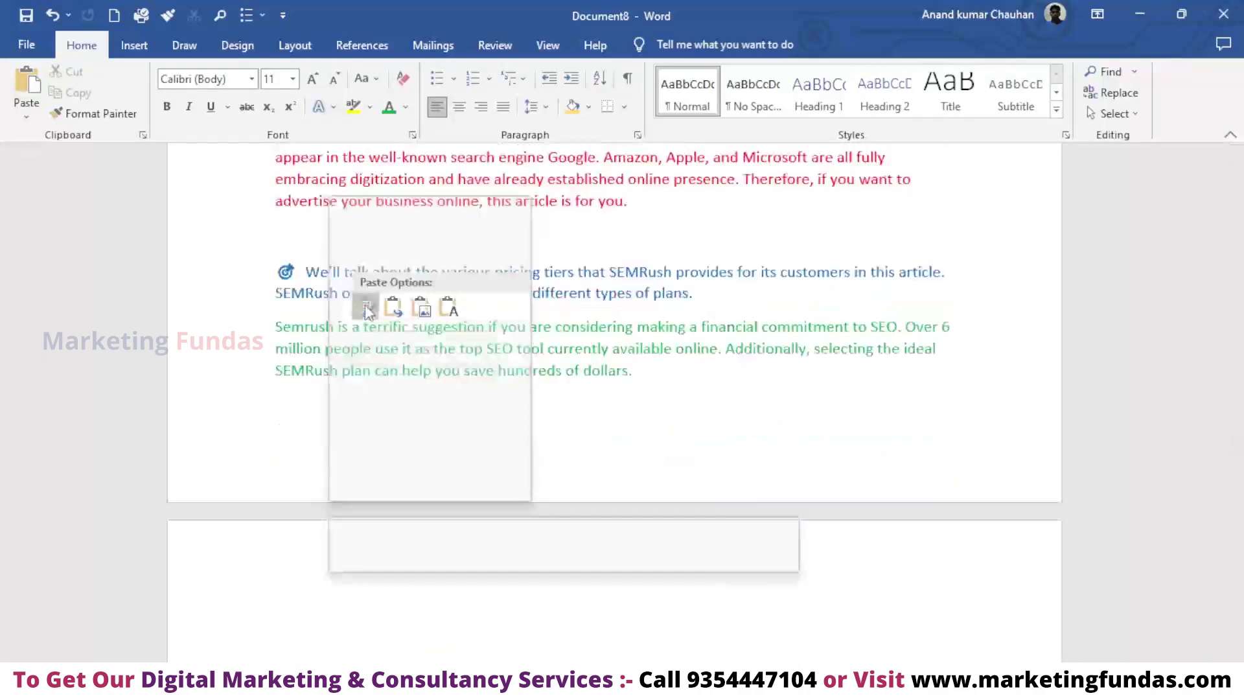
scroll(427, 445, up, 3)
scroll(427, 445, up, 6)
scroll(424, 454, up, 3)
scroll(422, 467, down, 1)
scroll(422, 466, down, 8)
scroll(422, 453, down, 7)
scroll(422, 450, down, 3)
scroll(422, 451, up, 4)
scroll(421, 452, up, 1)
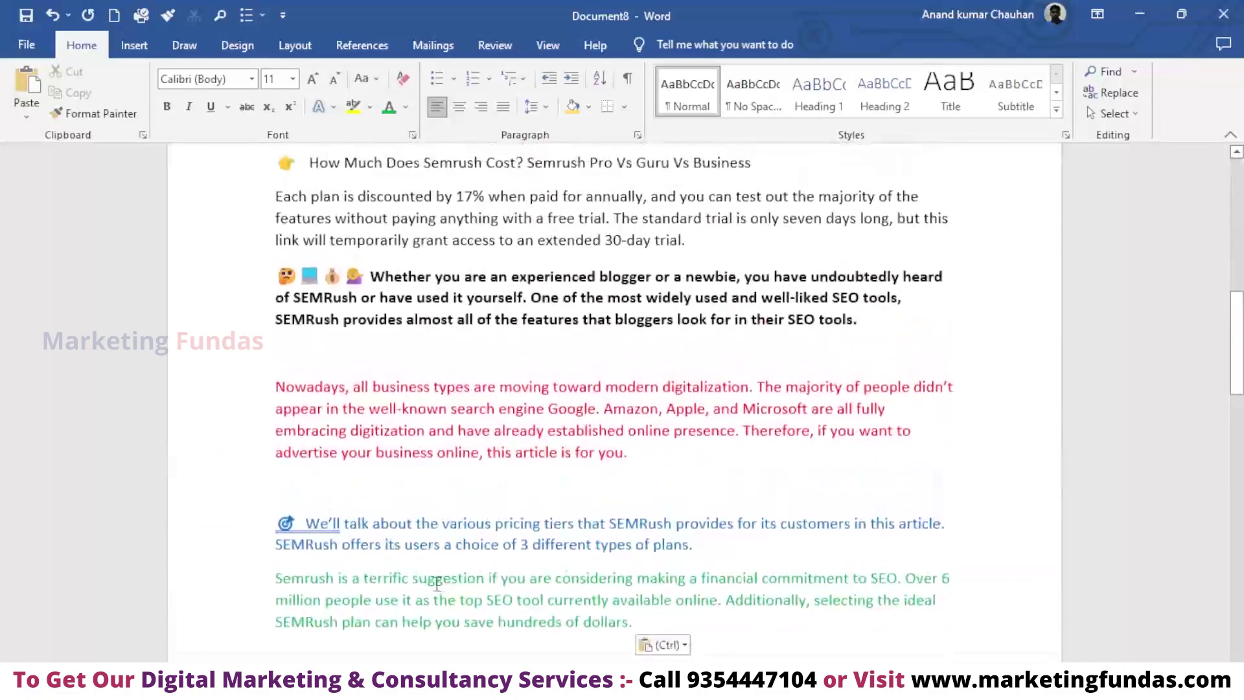
drag(637, 621, 302, 581)
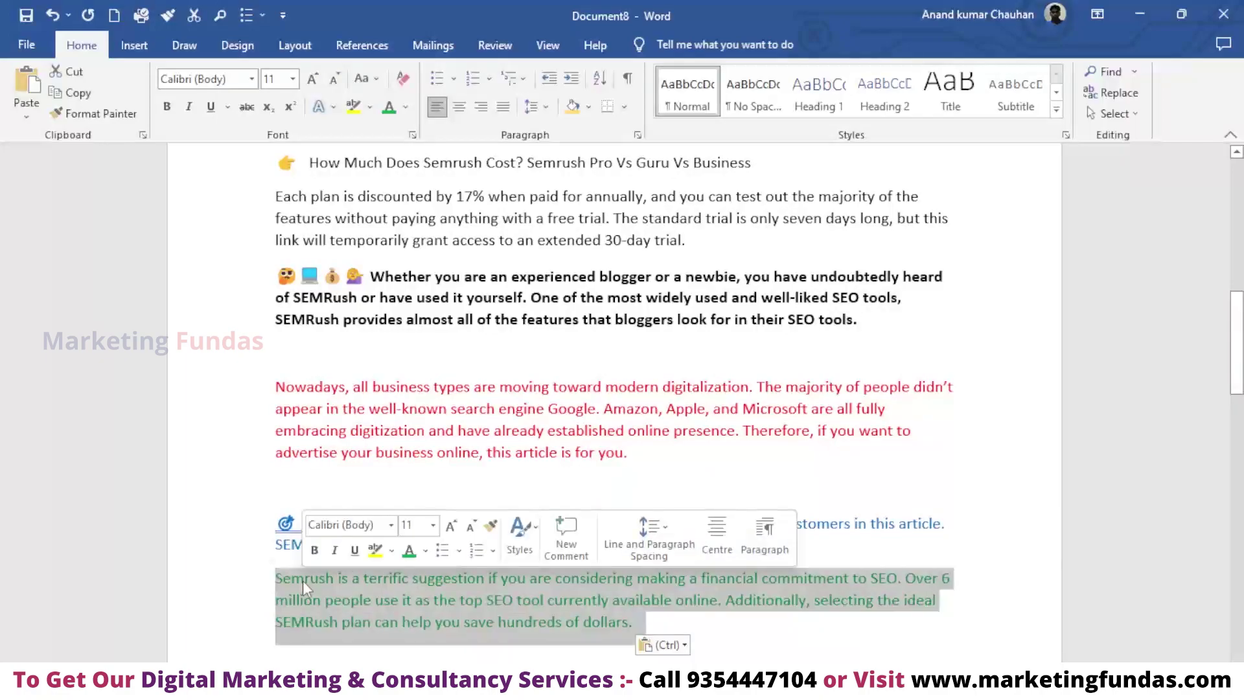
scroll(304, 581, down, 5)
click(310, 516)
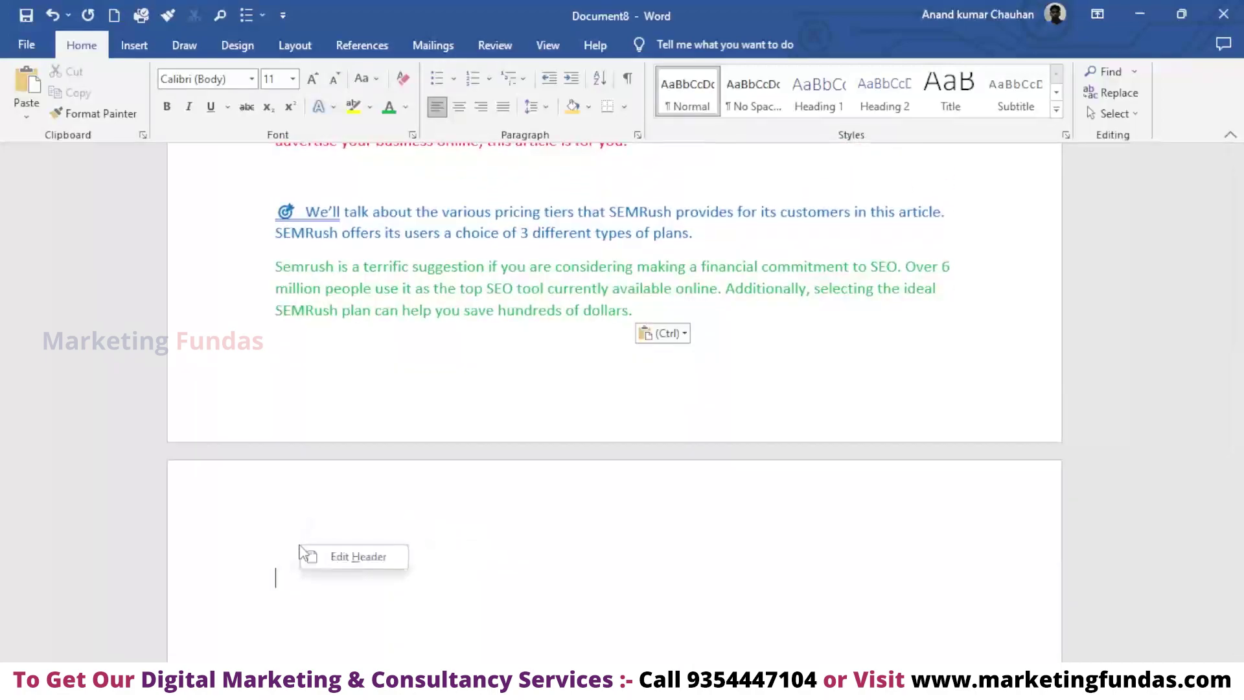
right_click(284, 582)
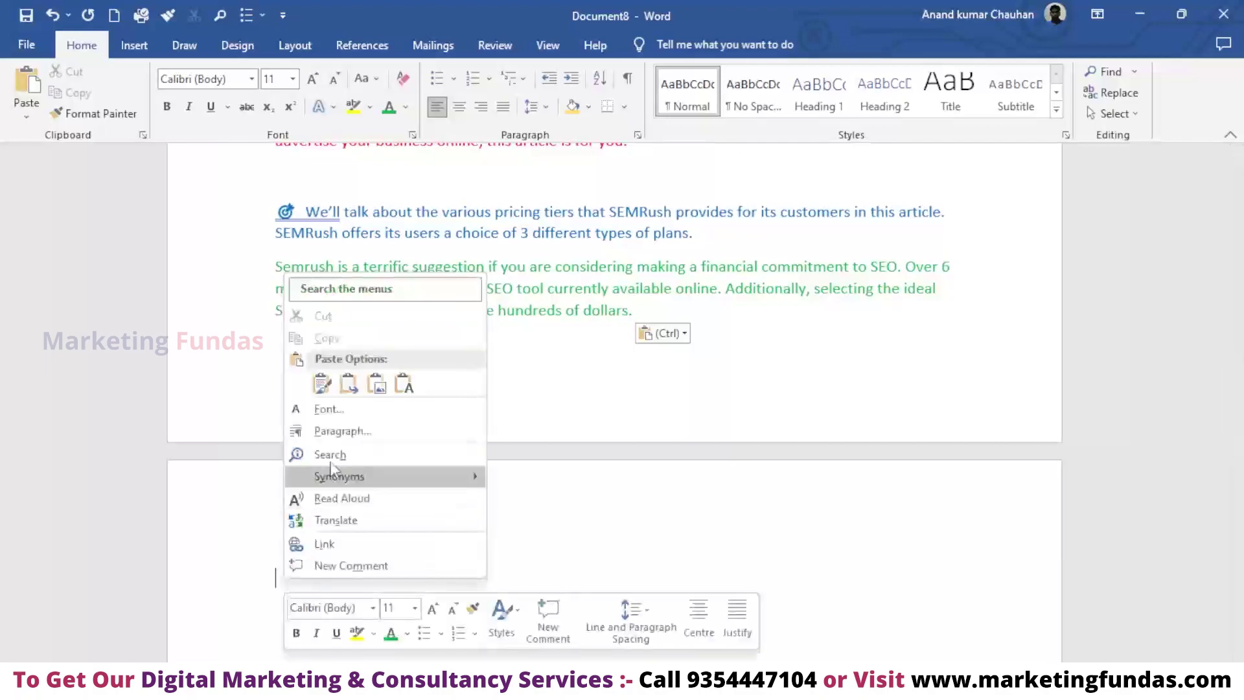
click(321, 386)
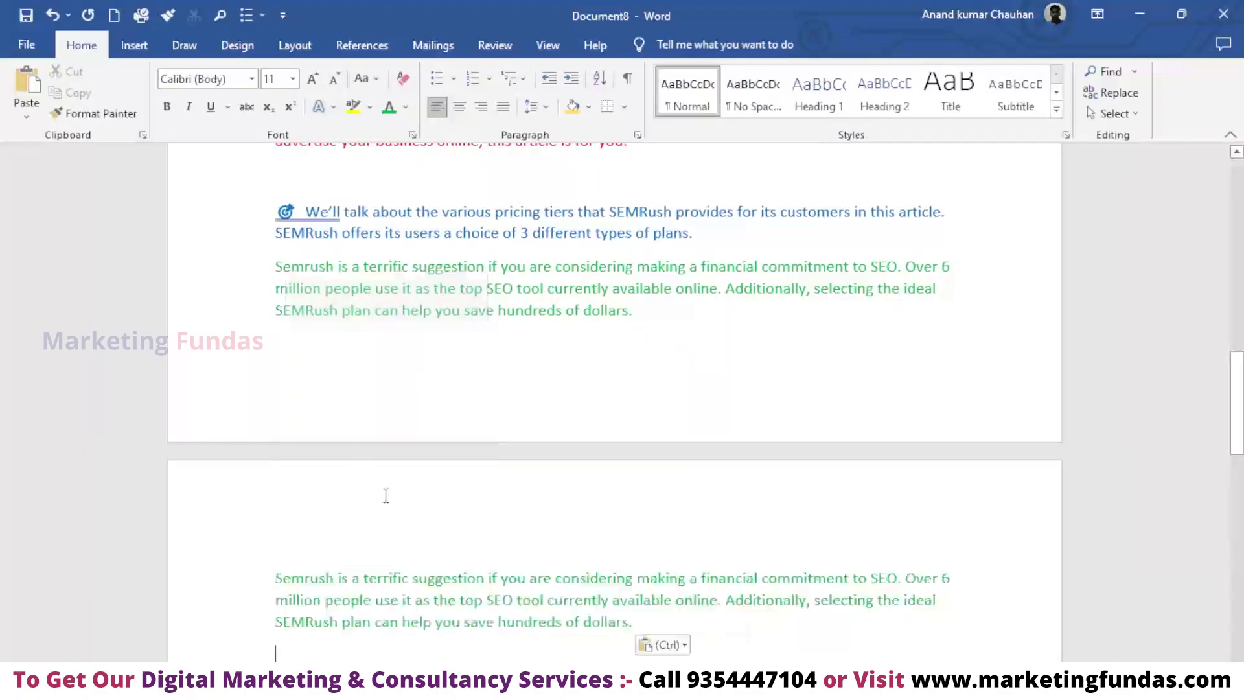
scroll(389, 506, down, 2)
scroll(389, 506, up, 3)
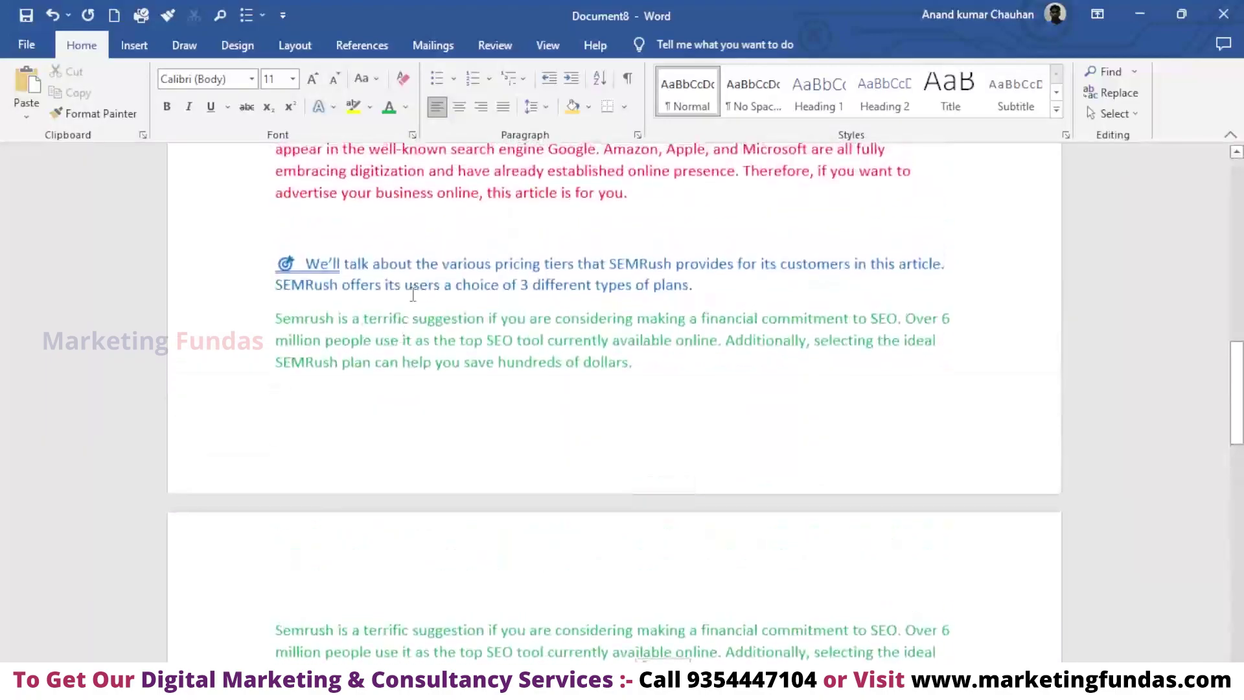
scroll(524, 505, down, 3)
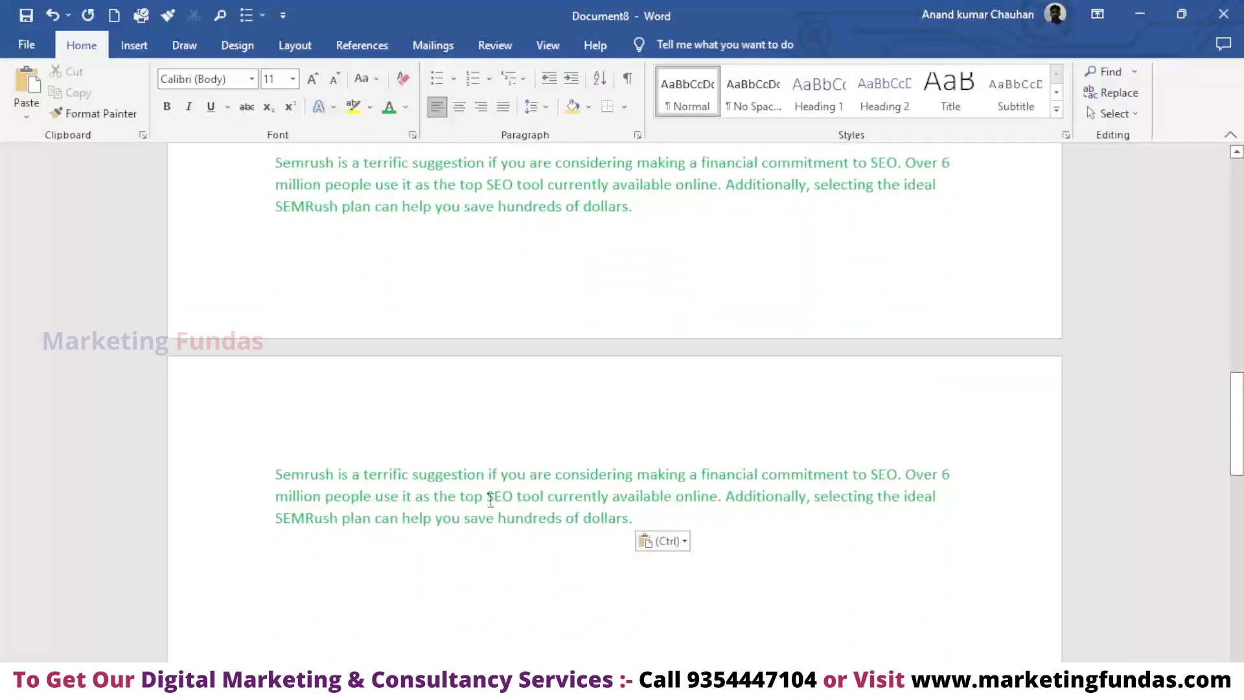
scroll(490, 499, up, 6)
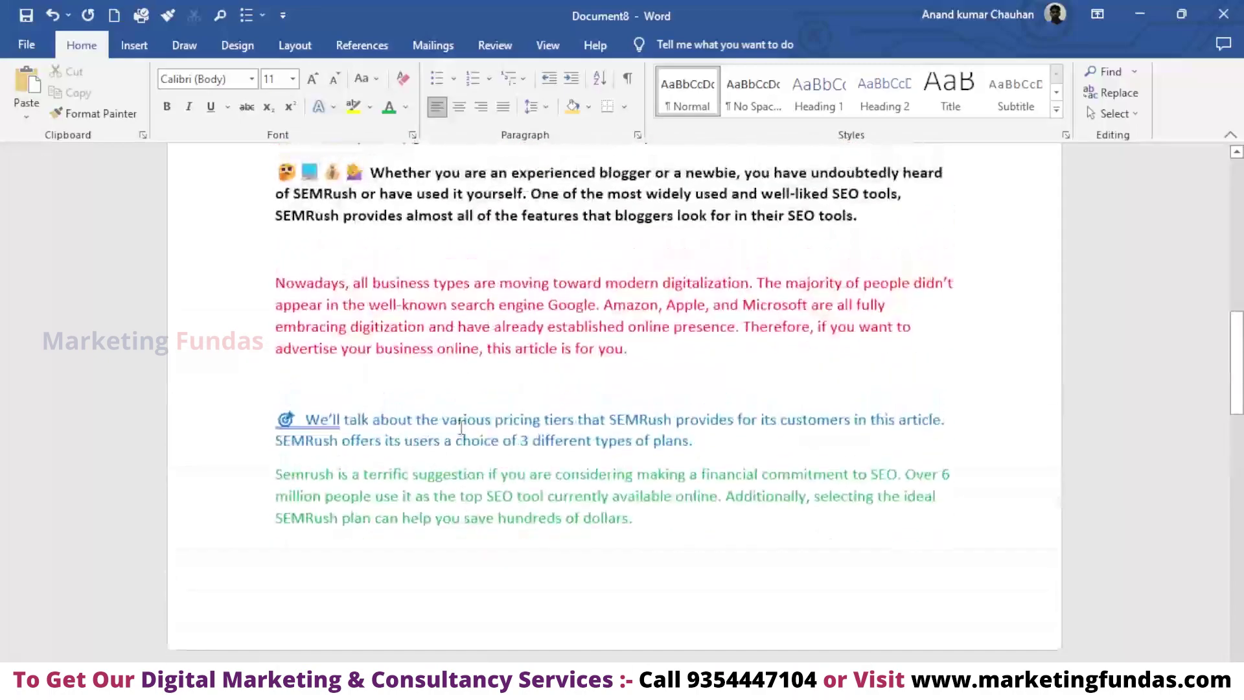
scroll(385, 241, down, 8)
mouse_move(528, 449)
mouse_down()
mouse_move(296, 394)
mouse_move(272, 371)
mouse_up()
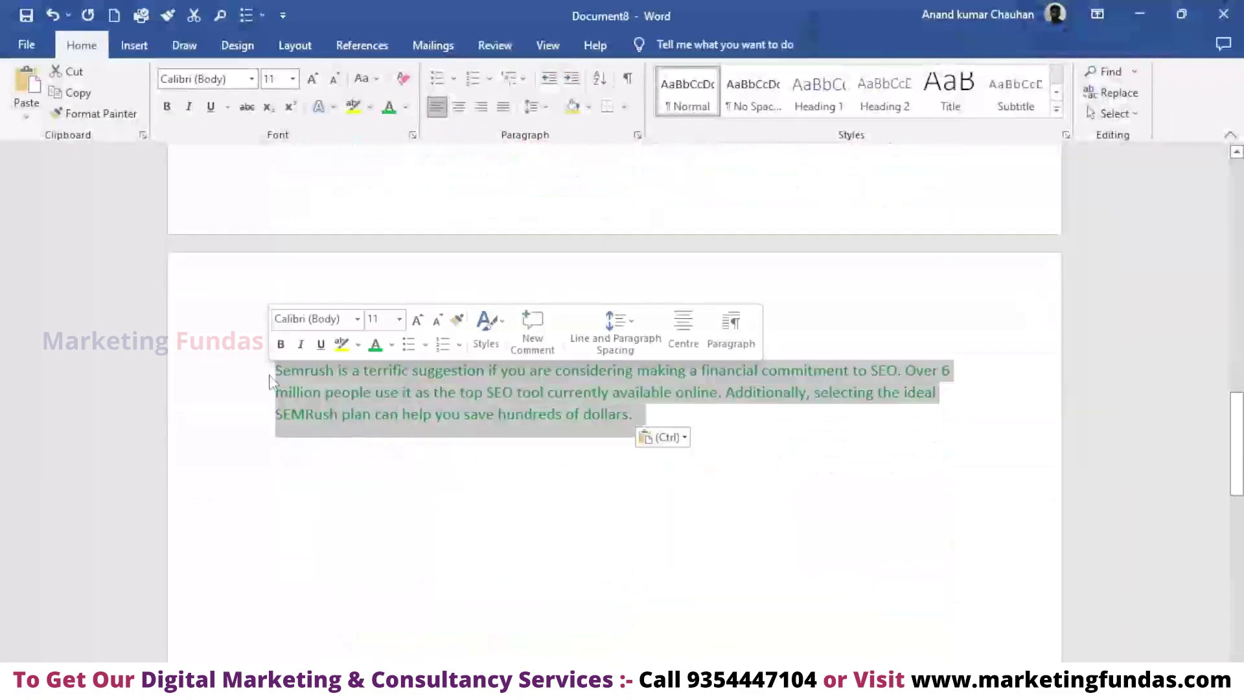
key(Delete)
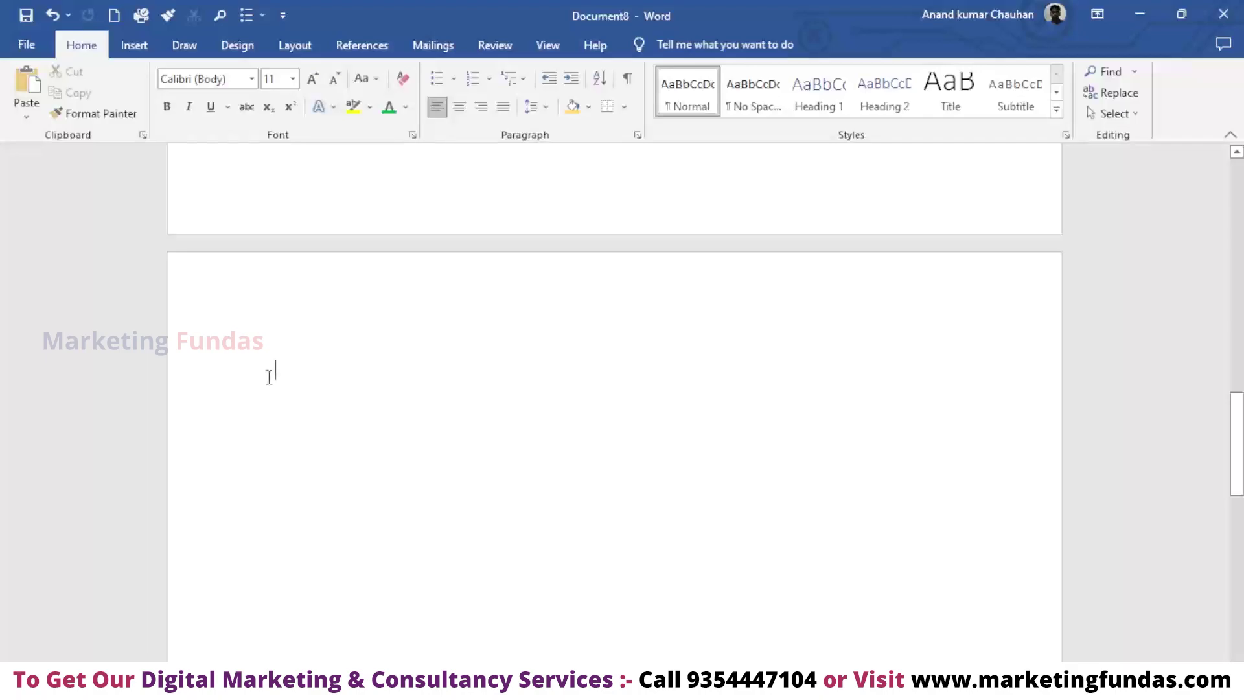
scroll(252, 392, up, 2)
scroll(255, 396, up, 5)
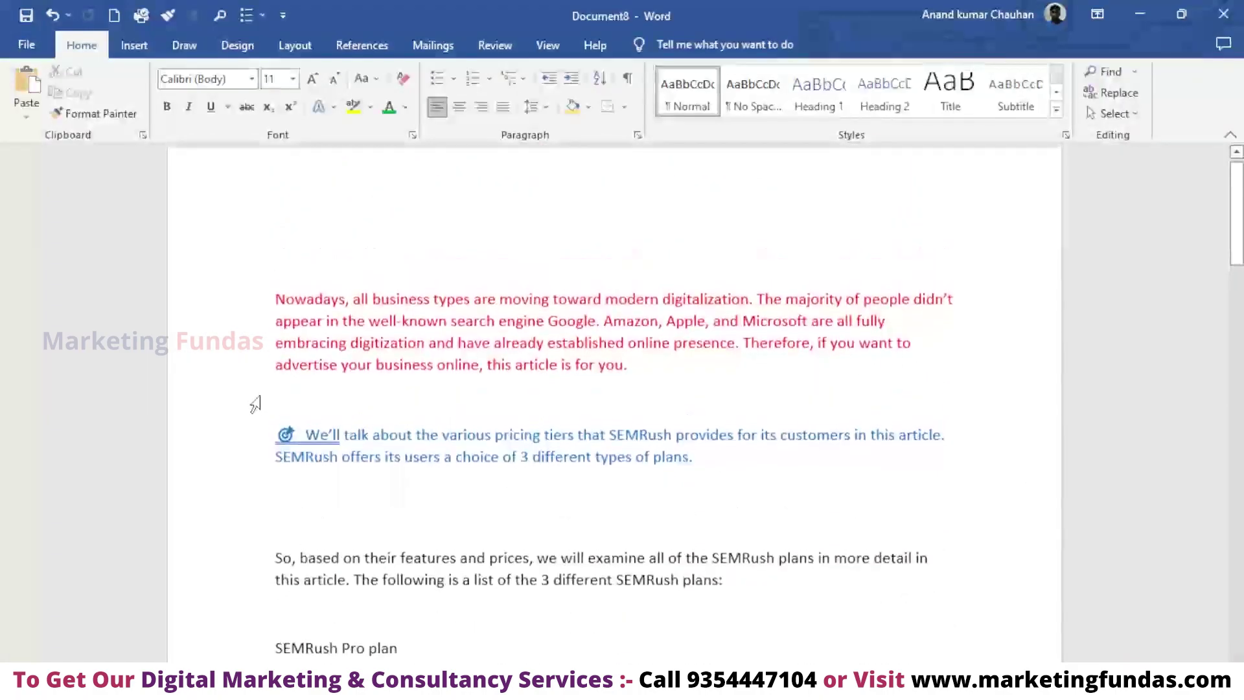
scroll(255, 403, up, 1)
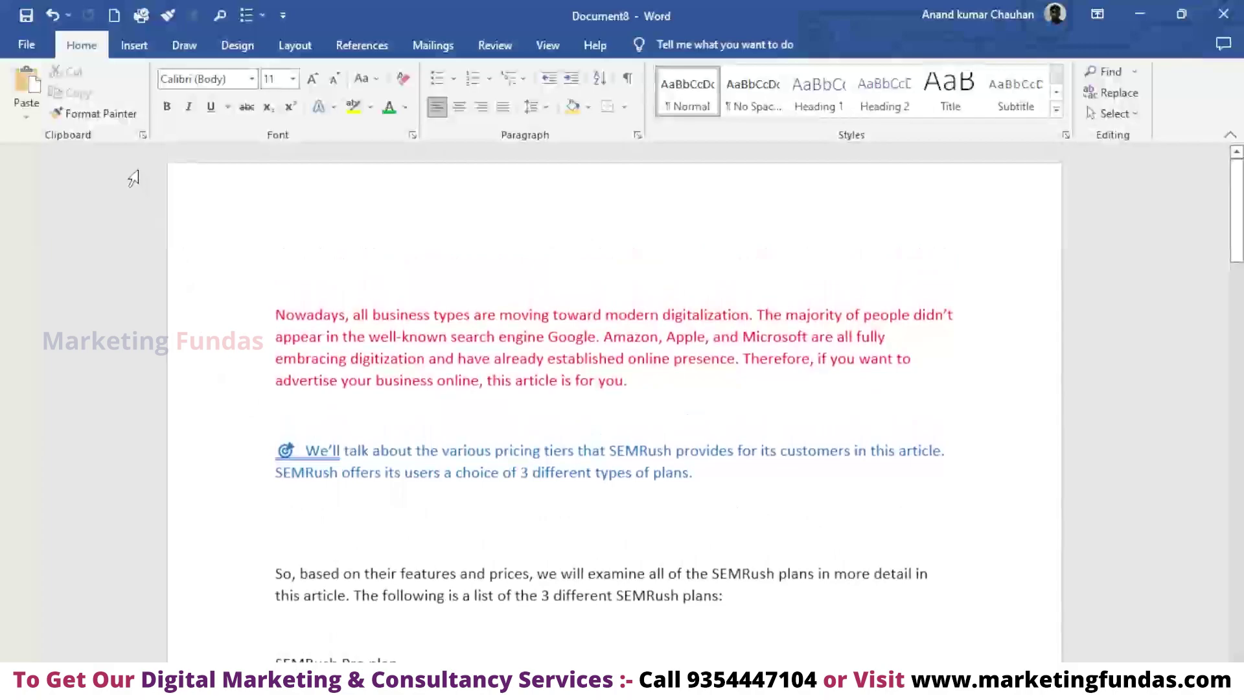
- Open the Clipboard pane and paste the blue 'We'll talk…' pricing-tiers item at the top of the new page
click(142, 136)
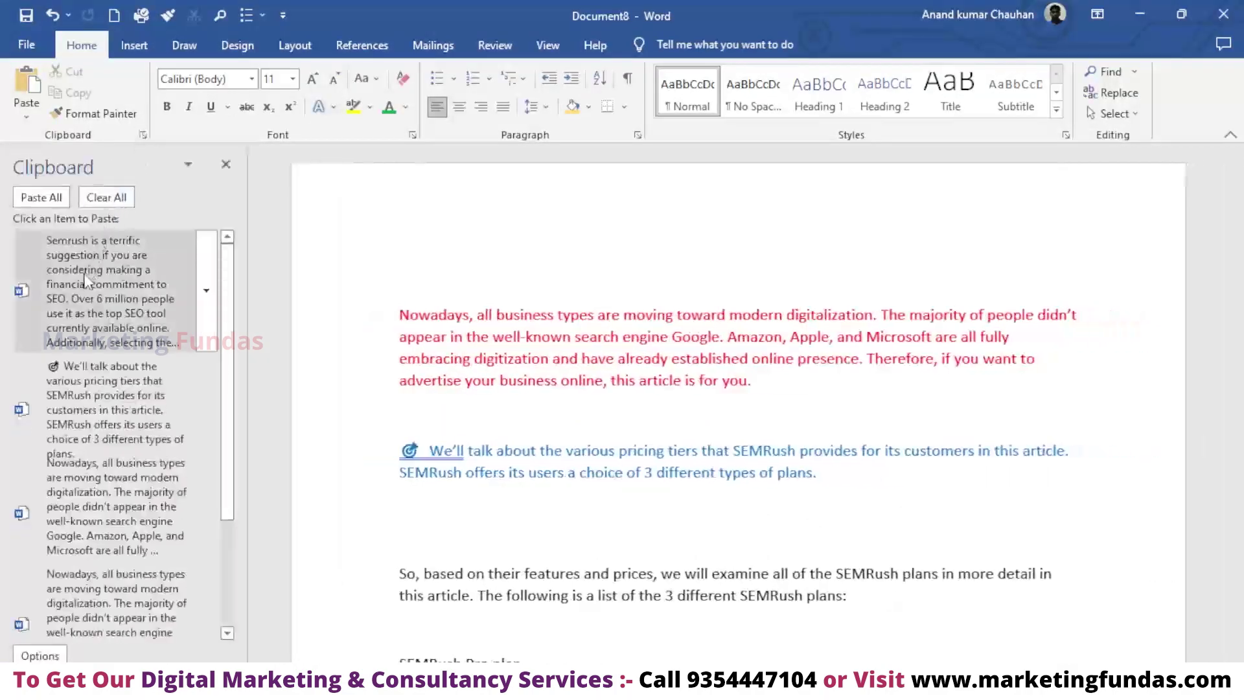
scroll(97, 337, down, 1)
scroll(104, 376, down, 2)
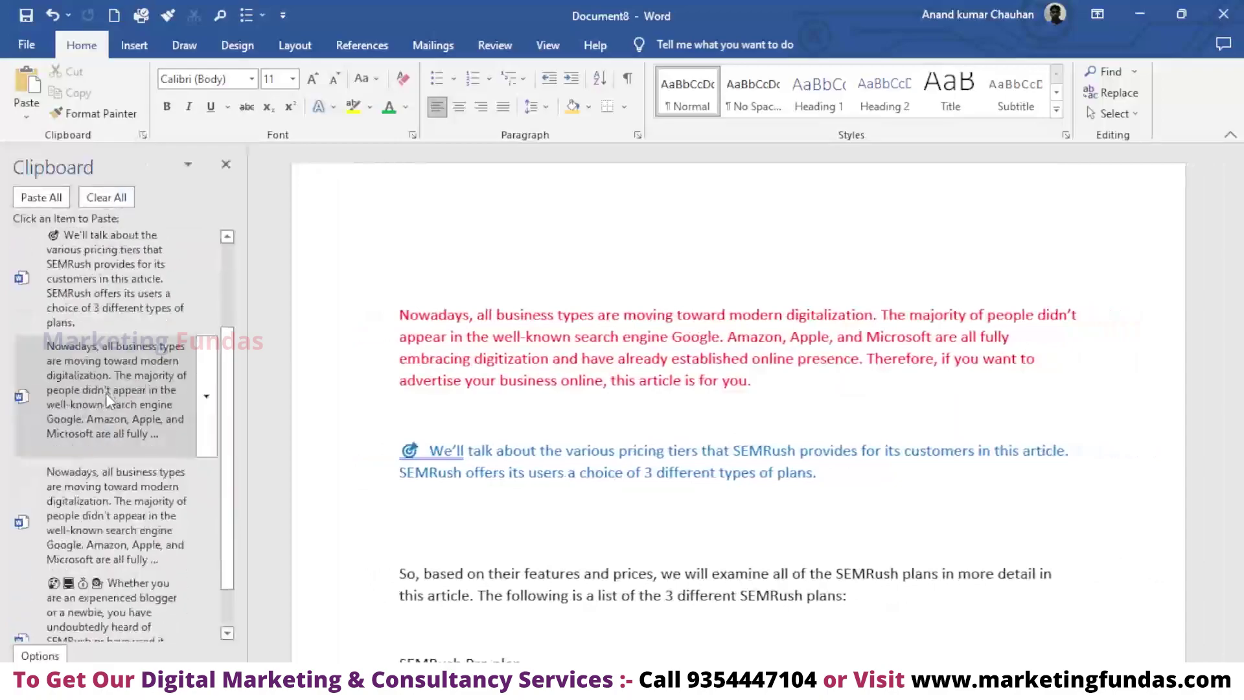
scroll(107, 399, down, 1)
mouse_move(115, 593)
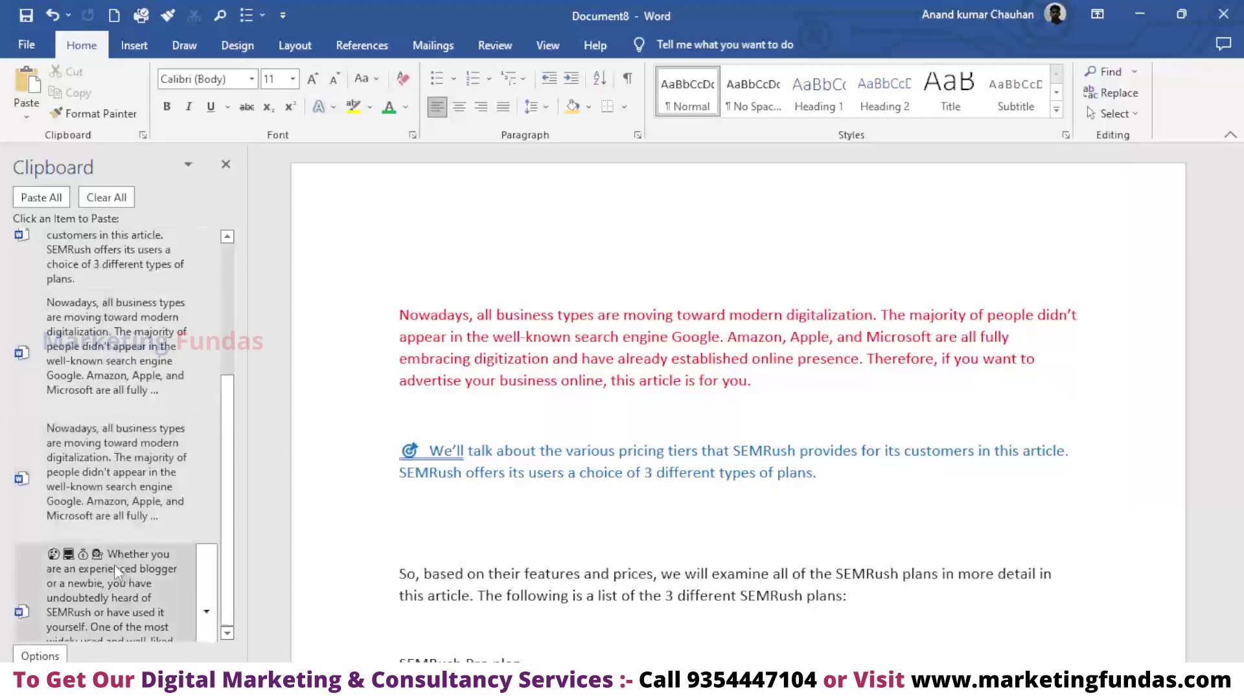
scroll(496, 478, down, 10)
scroll(496, 478, down, 10)
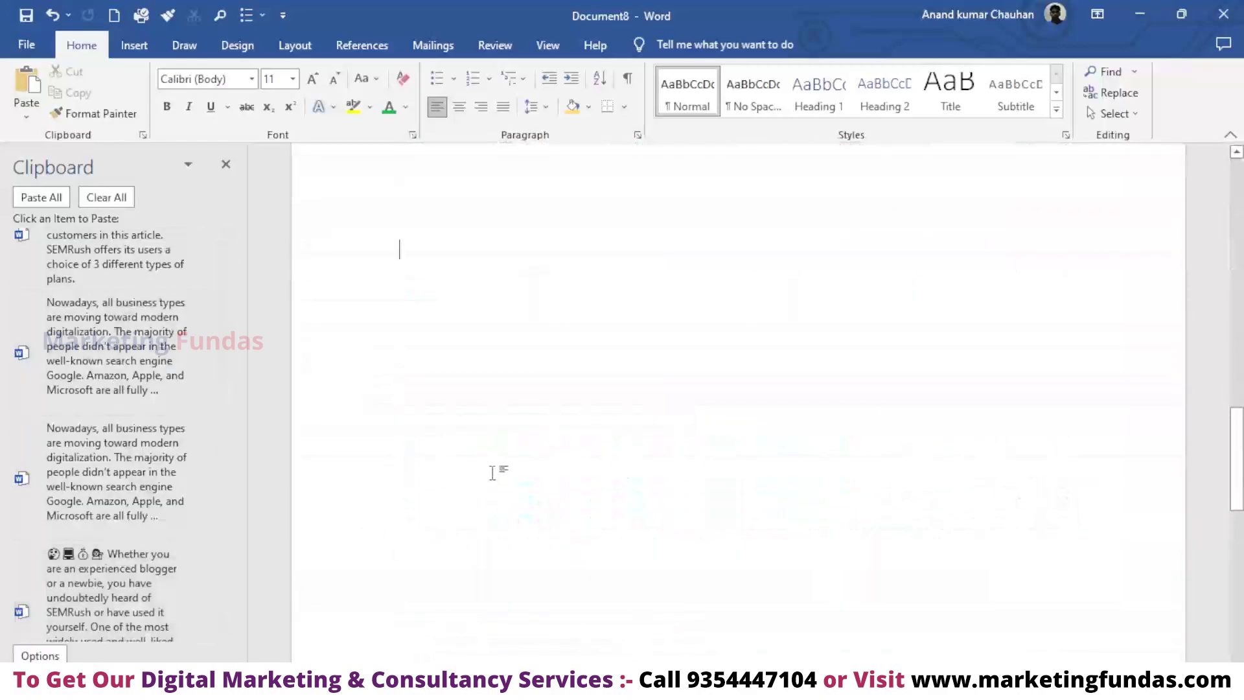
scroll(495, 472, up, 2)
click(417, 368)
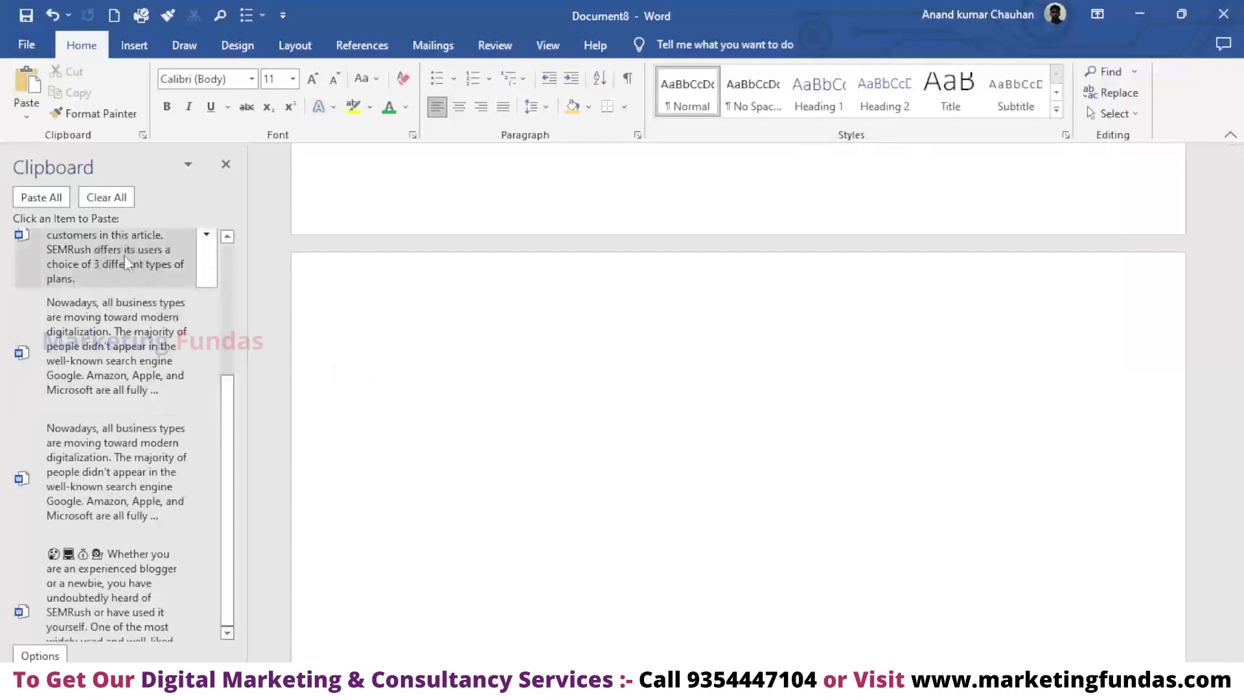
click(142, 256)
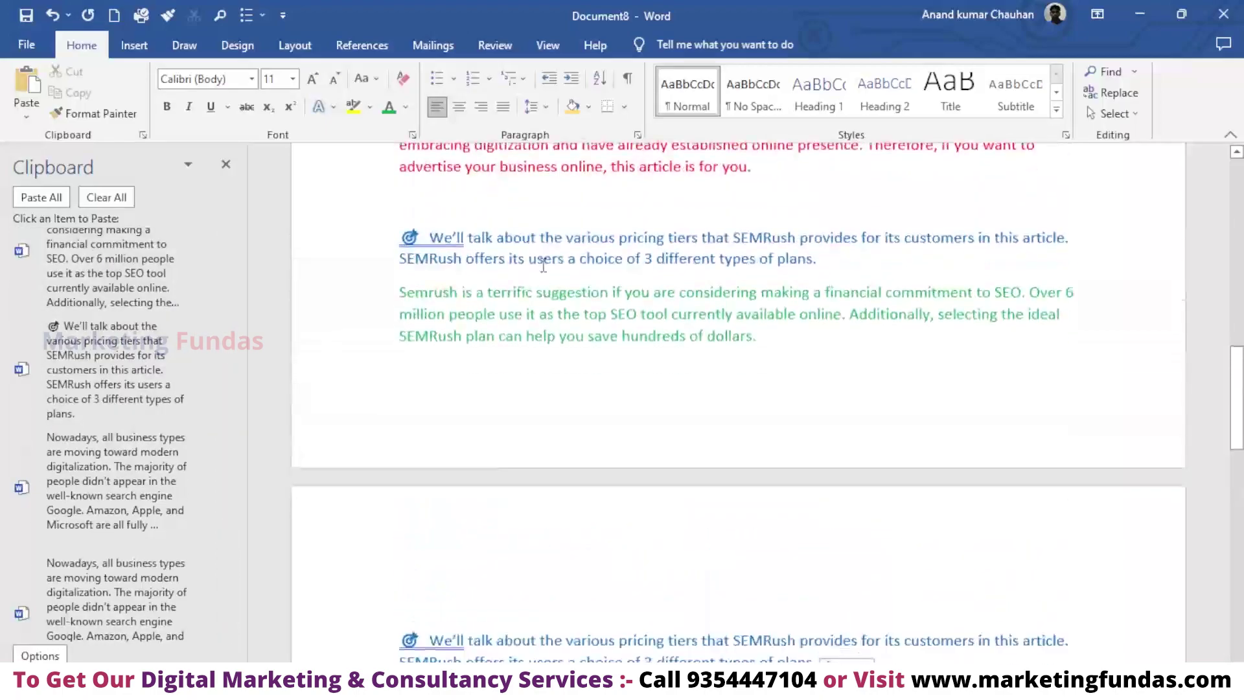
- Paste the blue pricing-tiers, red 'Nowadays' and bold blogger items from the Clipboard pane
scroll(545, 263, down, 2)
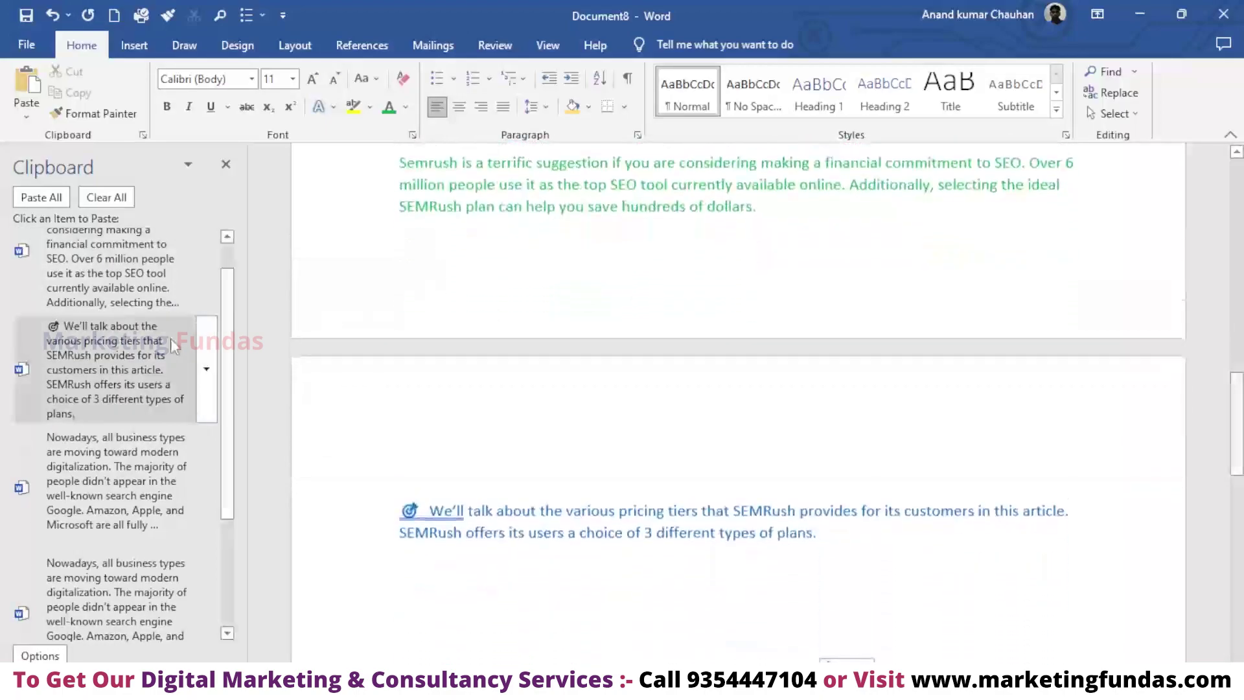
click(122, 353)
click(126, 472)
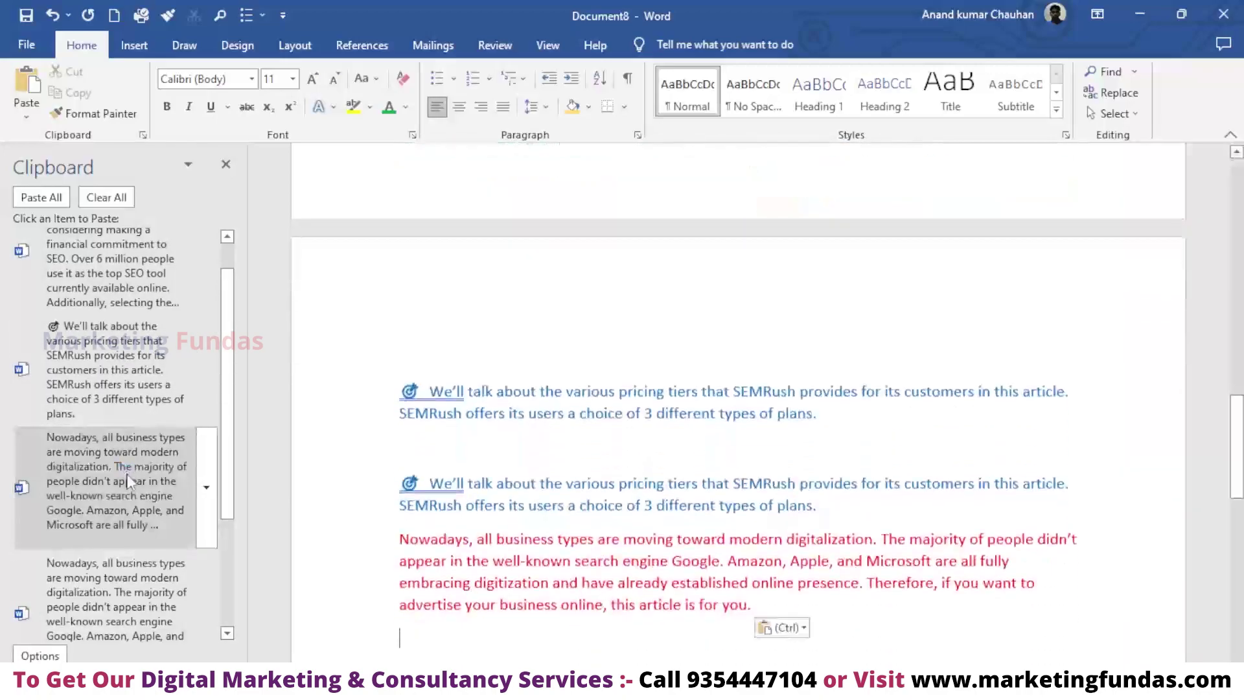
click(136, 583)
scroll(138, 566, down, 2)
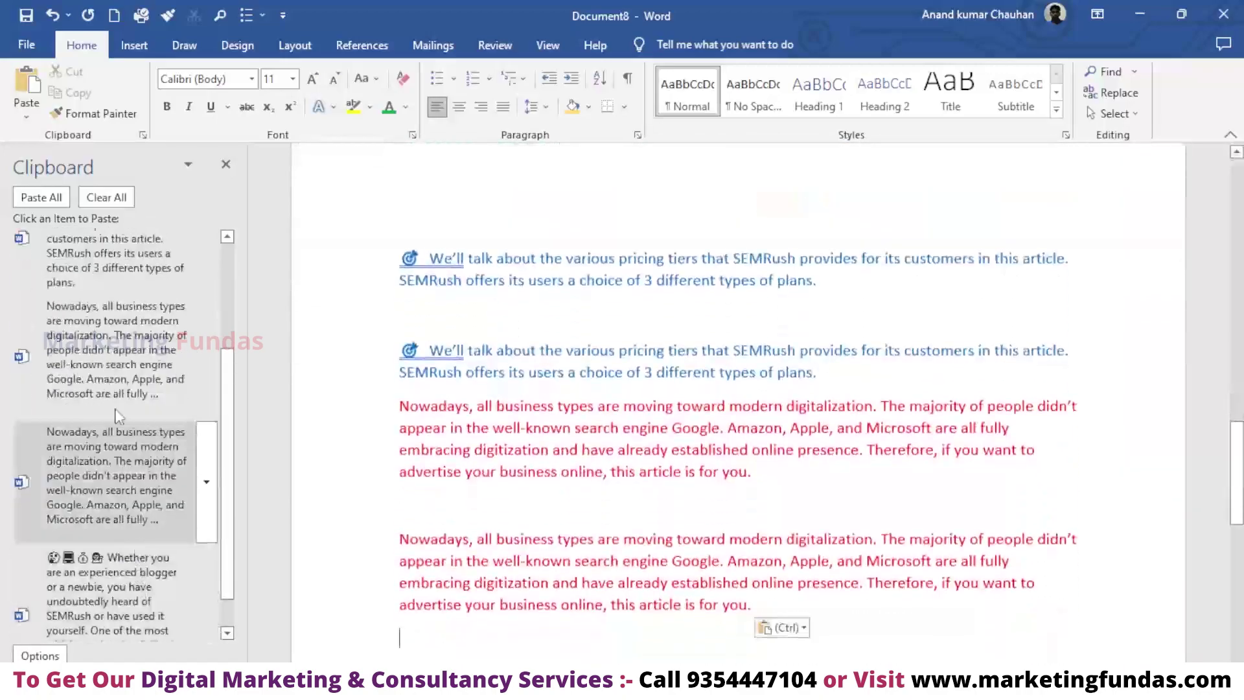
scroll(121, 441, up, 3)
scroll(112, 512, down, 3)
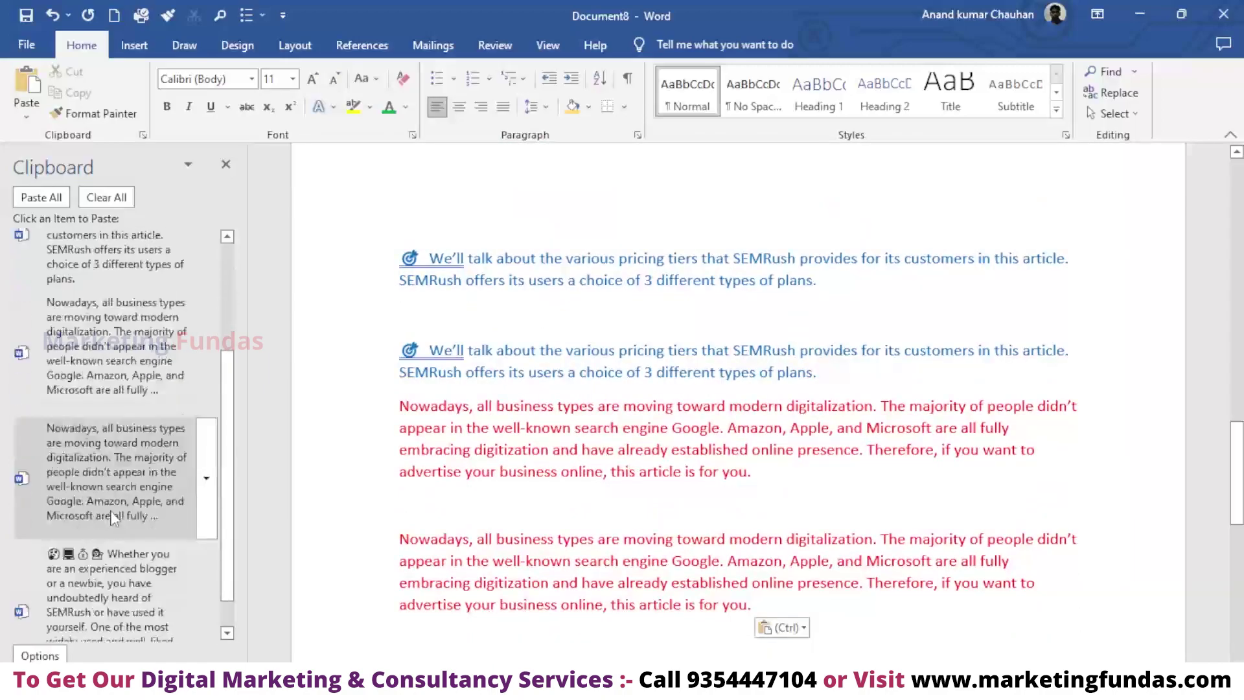
click(119, 574)
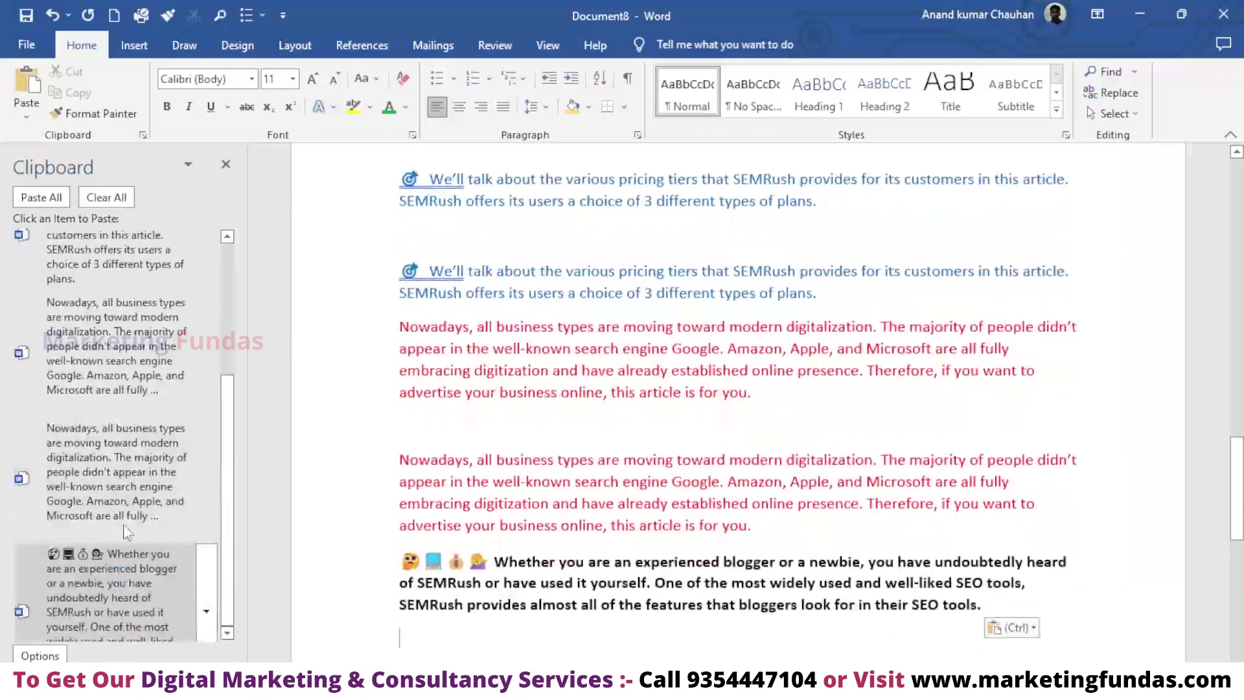
click(108, 468)
click(110, 393)
- Paste the green Semrush and pricing items, then select the duplicate red 'Nowadays' paragraph
scroll(115, 381, up, 2)
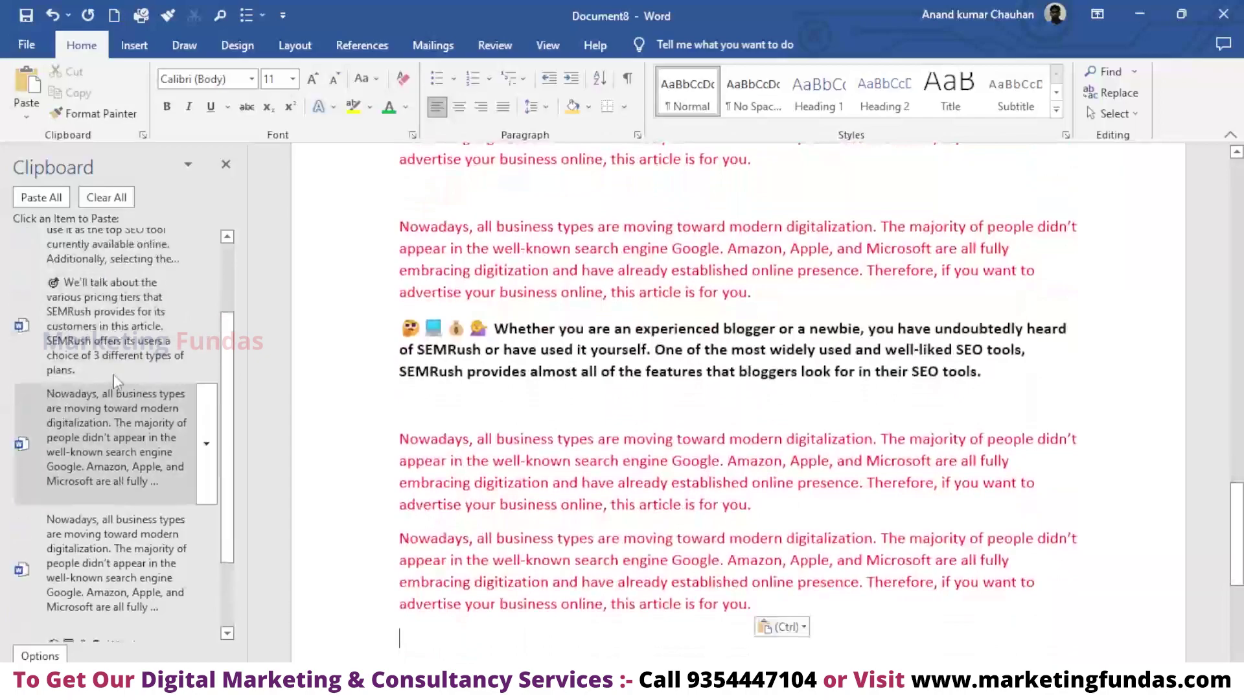
scroll(110, 363, up, 2)
click(107, 346)
scroll(108, 337, up, 2)
click(114, 297)
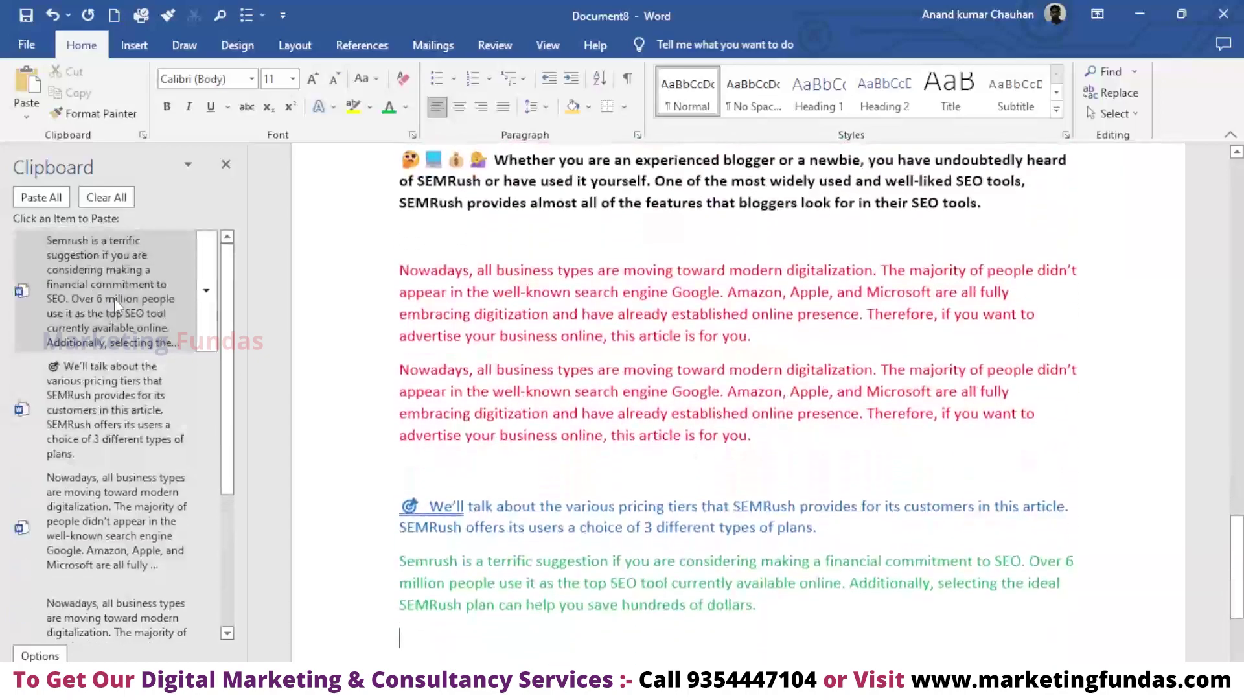
scroll(717, 563, up, 1)
scroll(718, 563, up, 2)
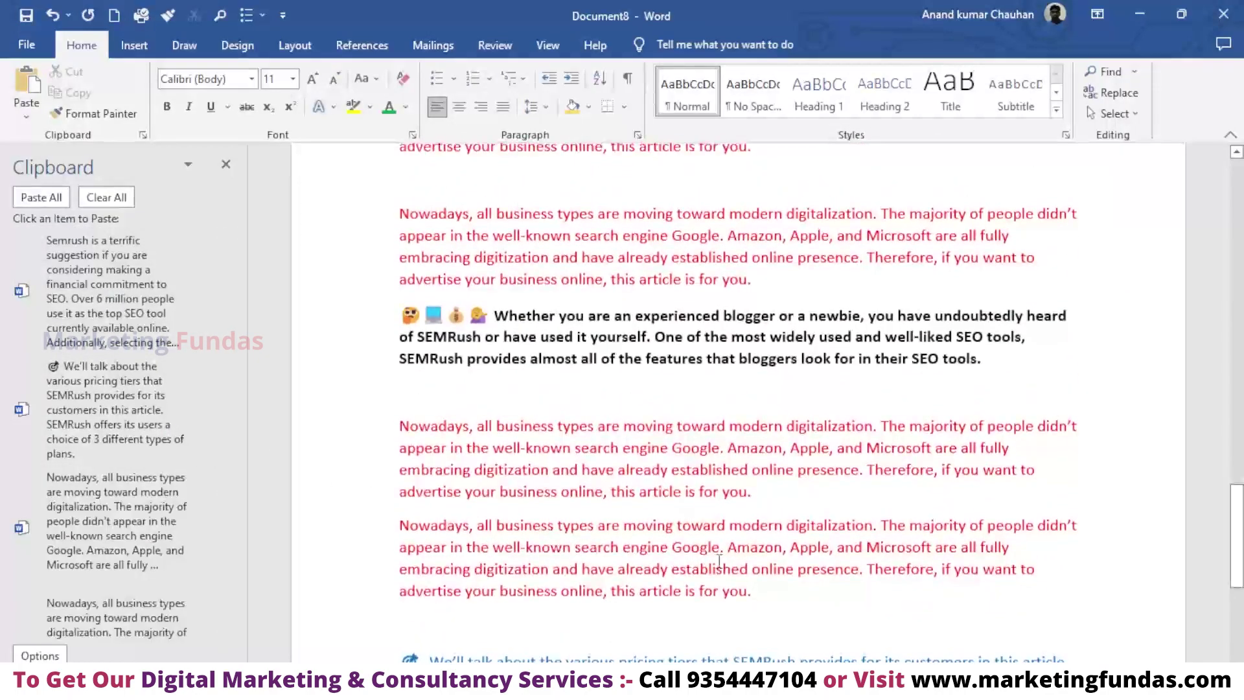
drag(769, 604, 374, 540)
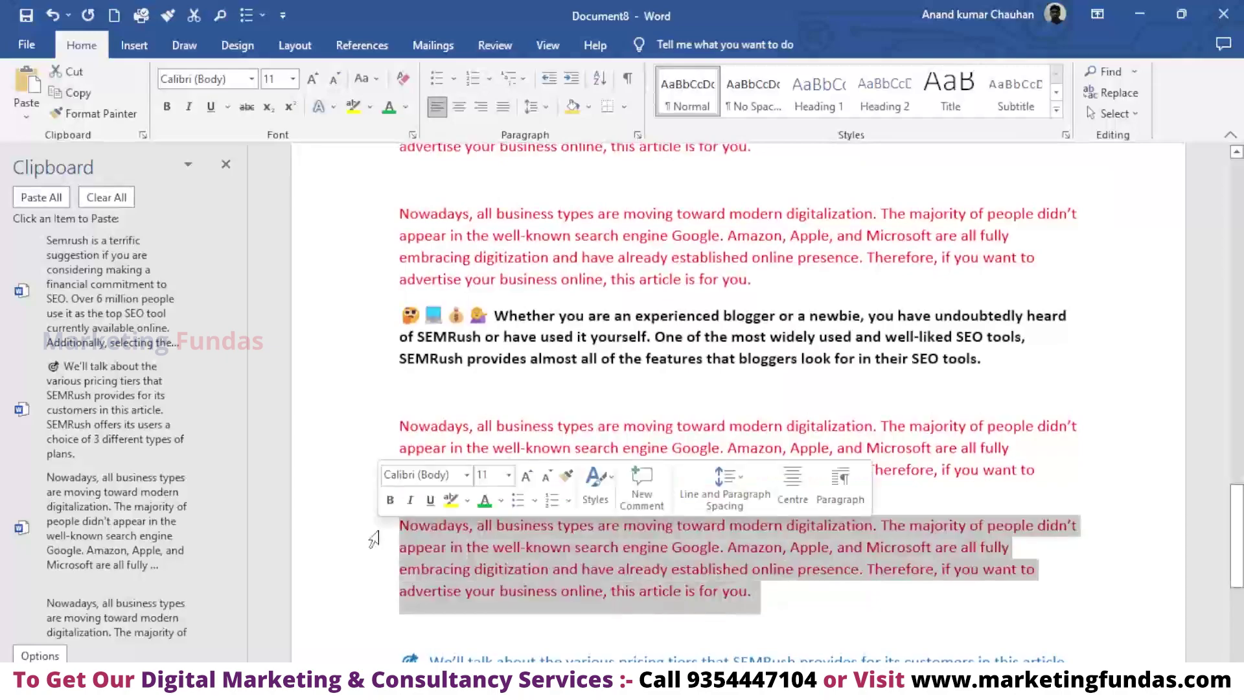
- Delete the duplicate red 'Nowadays' paragraph above the pricing-tiers paragraph
key(Delete)
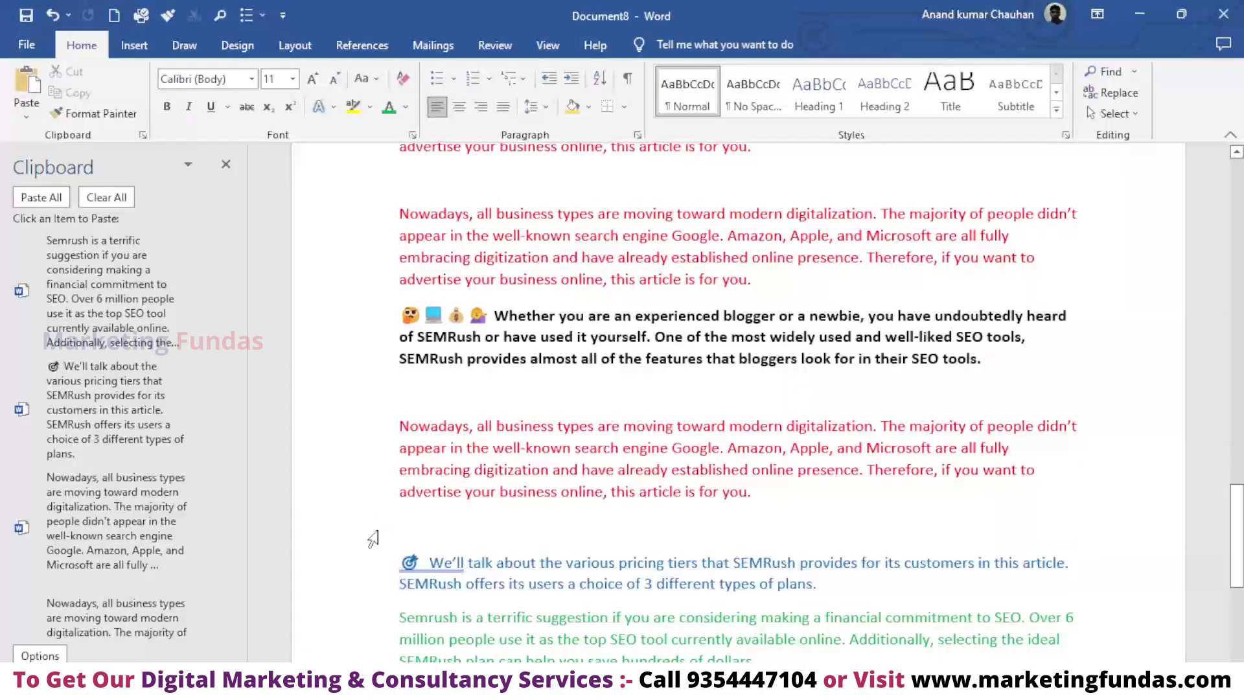
scroll(374, 540, up, 6)
scroll(482, 549, up, 1)
scroll(482, 549, up, 2)
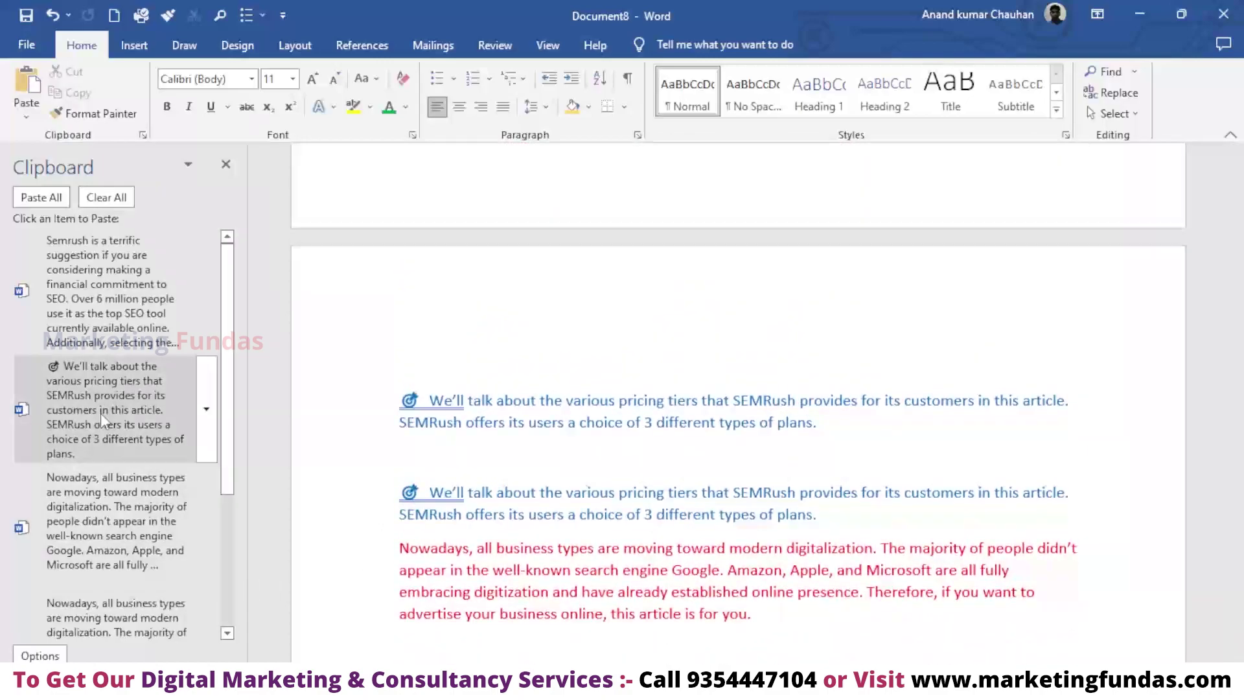
scroll(132, 512, down, 3)
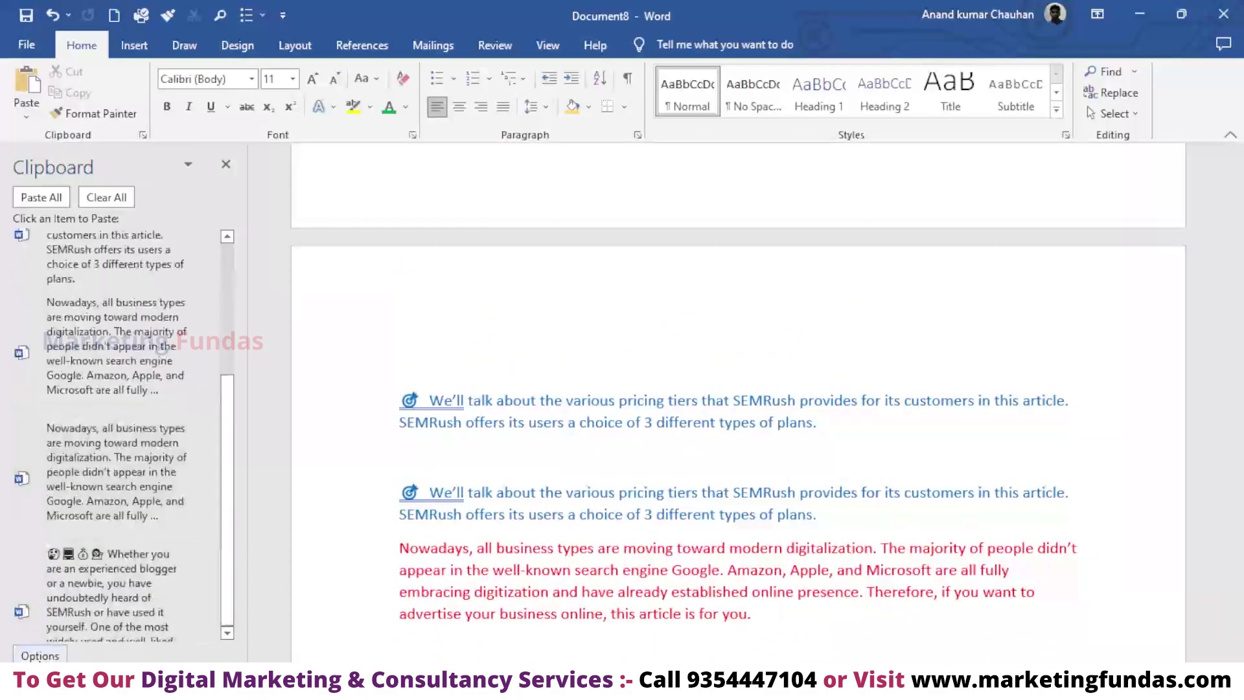
- Open the Clipboard pane's Options menu and close it without changes
click(39, 655)
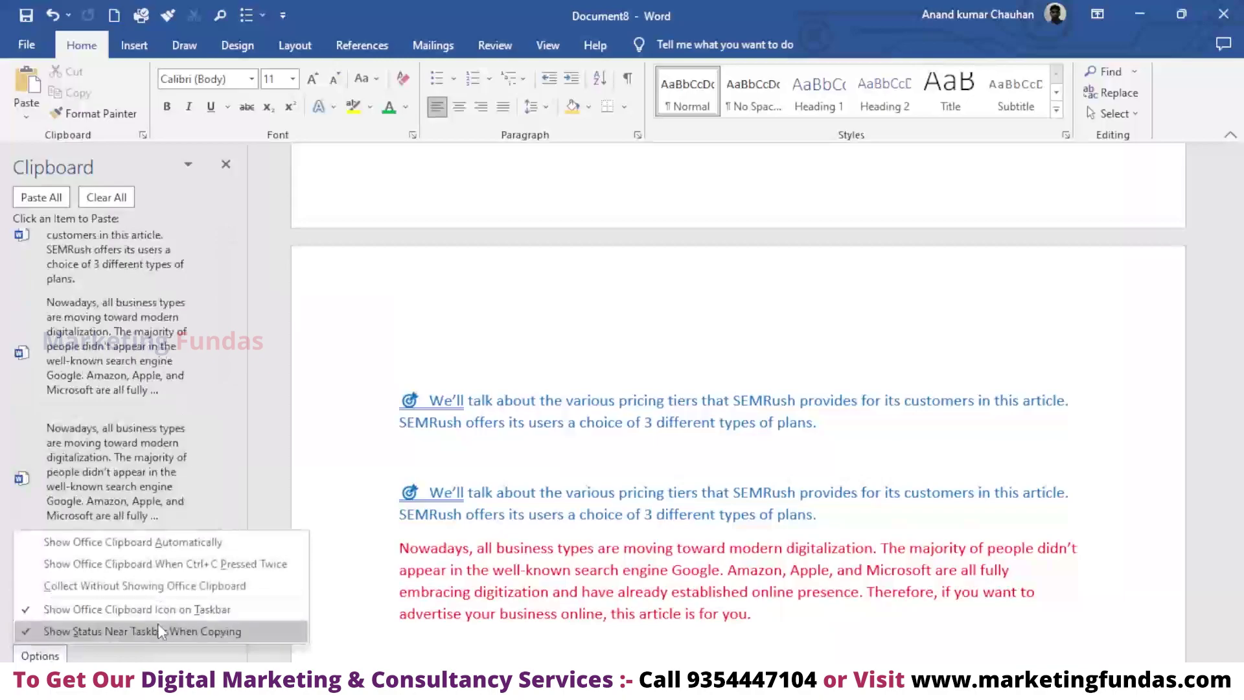
click(208, 562)
scroll(208, 415, up, 2)
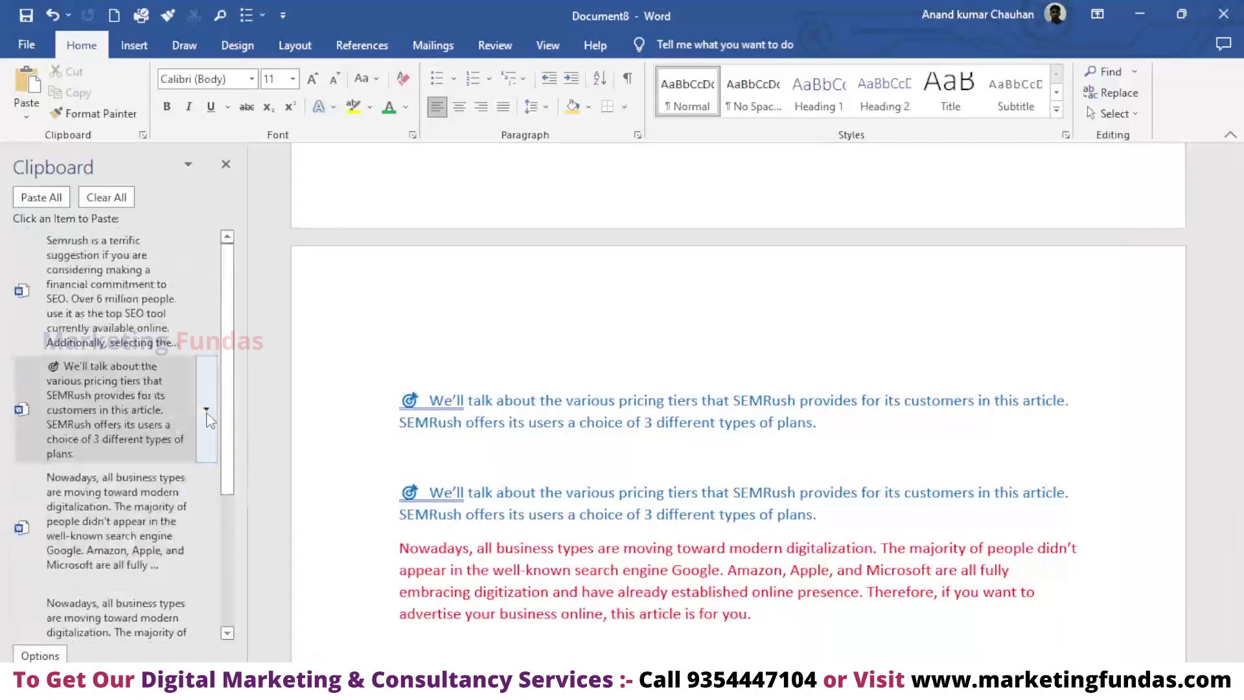
mouse_move(107, 290)
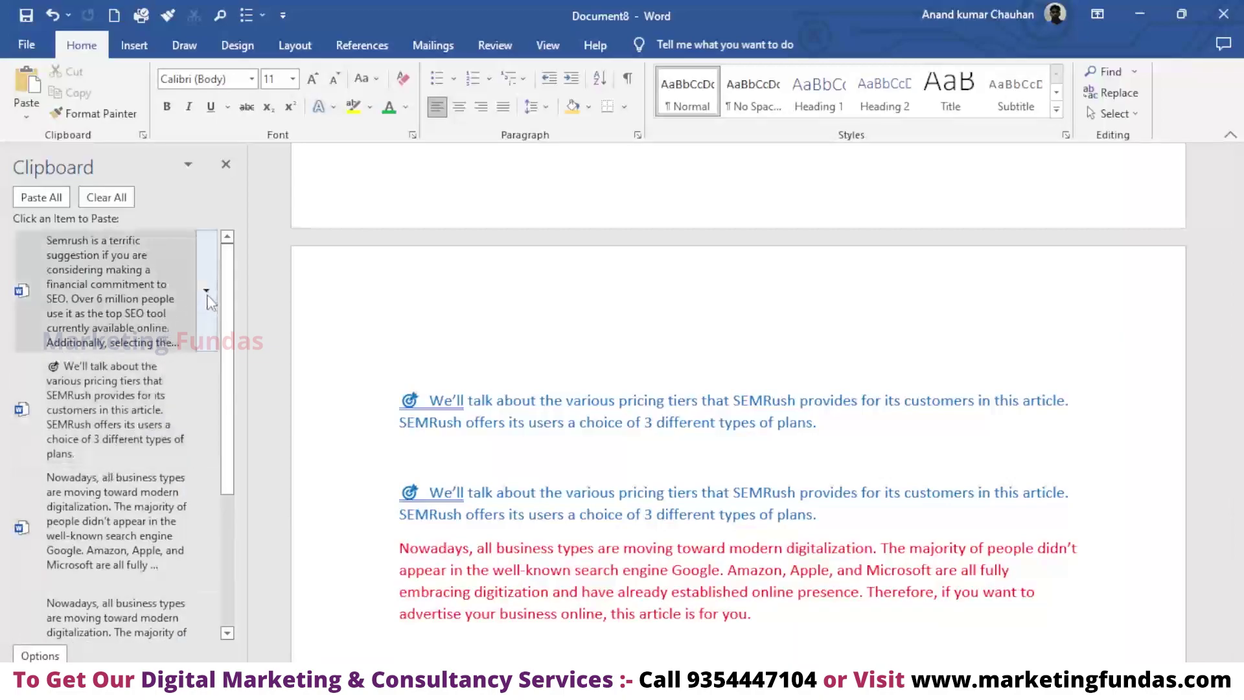
- Add blank lines at the document's end to start a fresh page
click(207, 293)
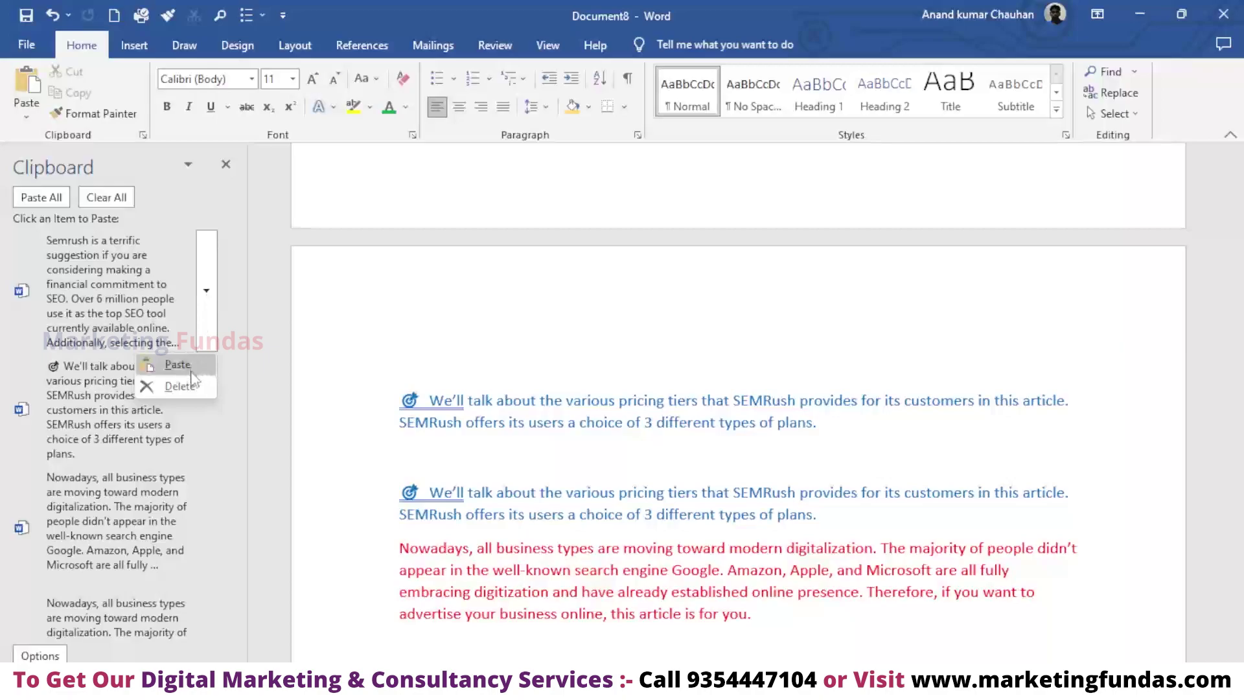
scroll(550, 549, down, 5)
scroll(584, 544, down, 5)
scroll(713, 542, down, 5)
scroll(713, 541, down, 2)
click(632, 339)
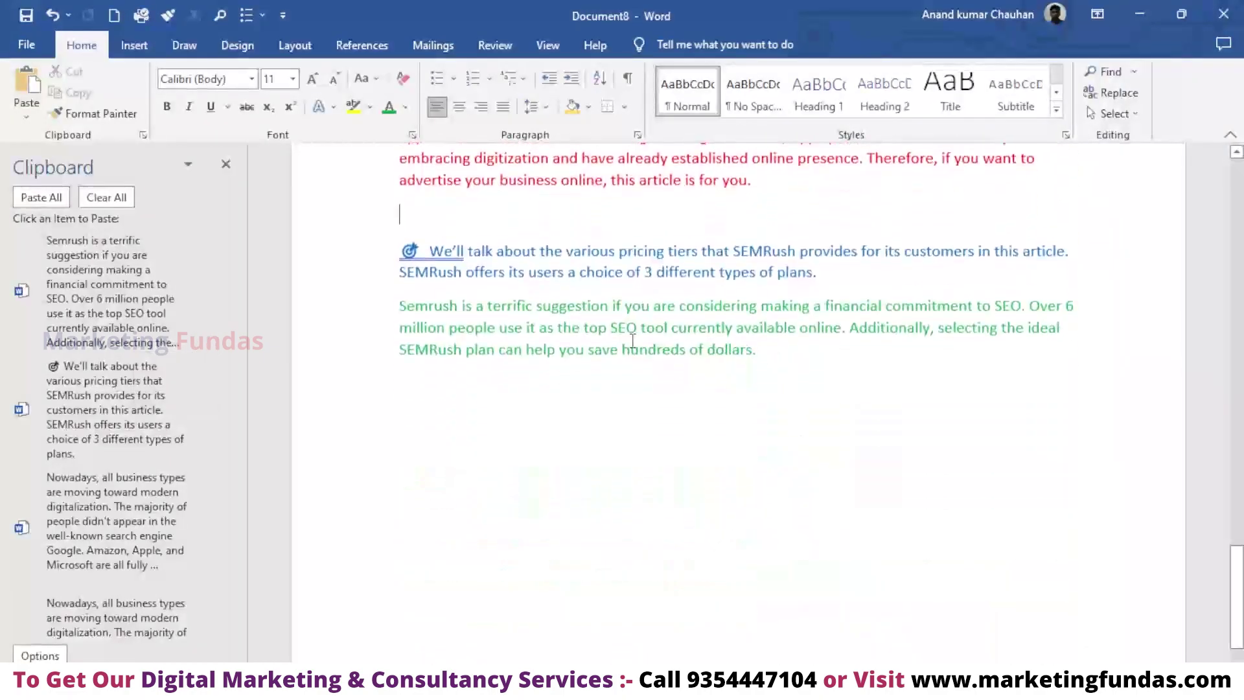
scroll(645, 393, up, 2)
scroll(711, 437, down, 2)
scroll(700, 433, down, 1)
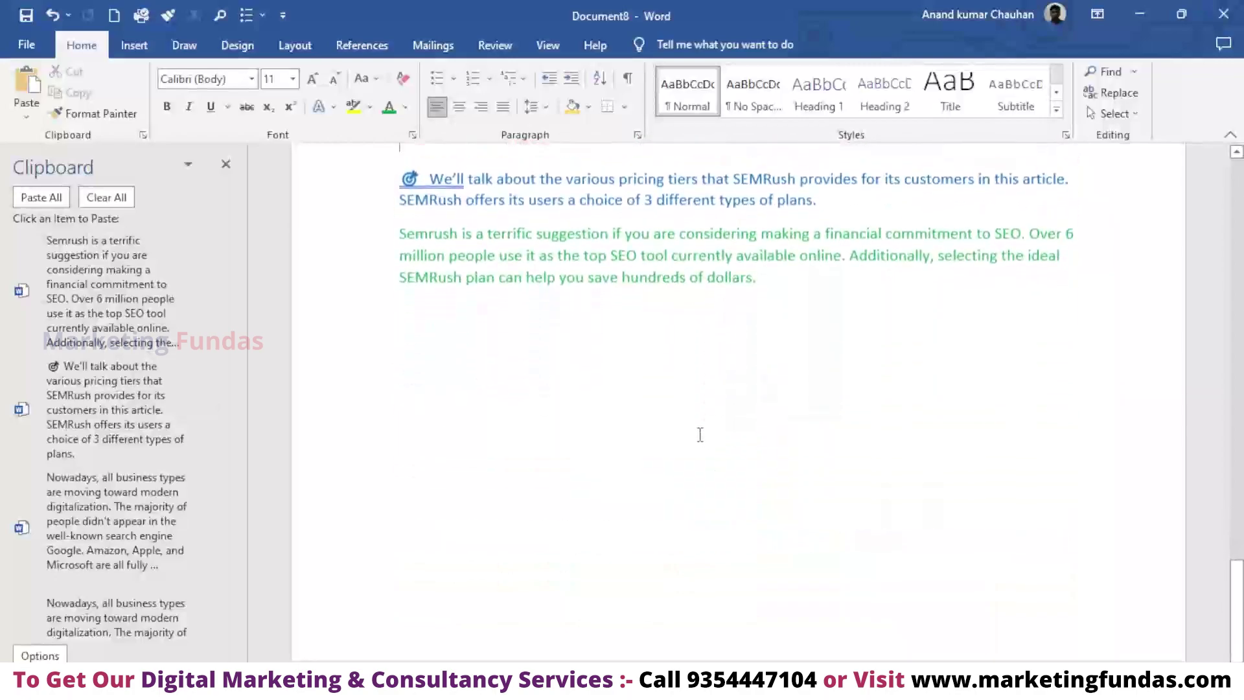
key(Return)
key(Return)
key(Return)
key(Return)
key(Return)
key(Return)
key(Return)
key(Return)
key(Return)
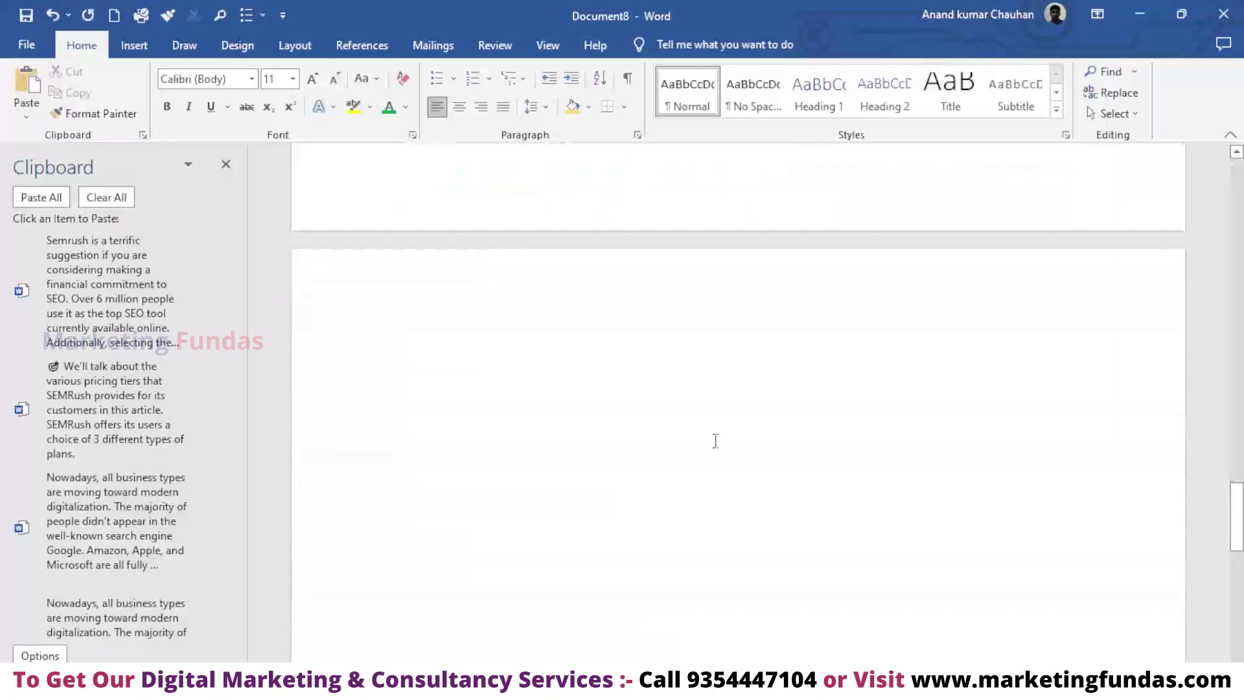
key(Return)
key(Return)
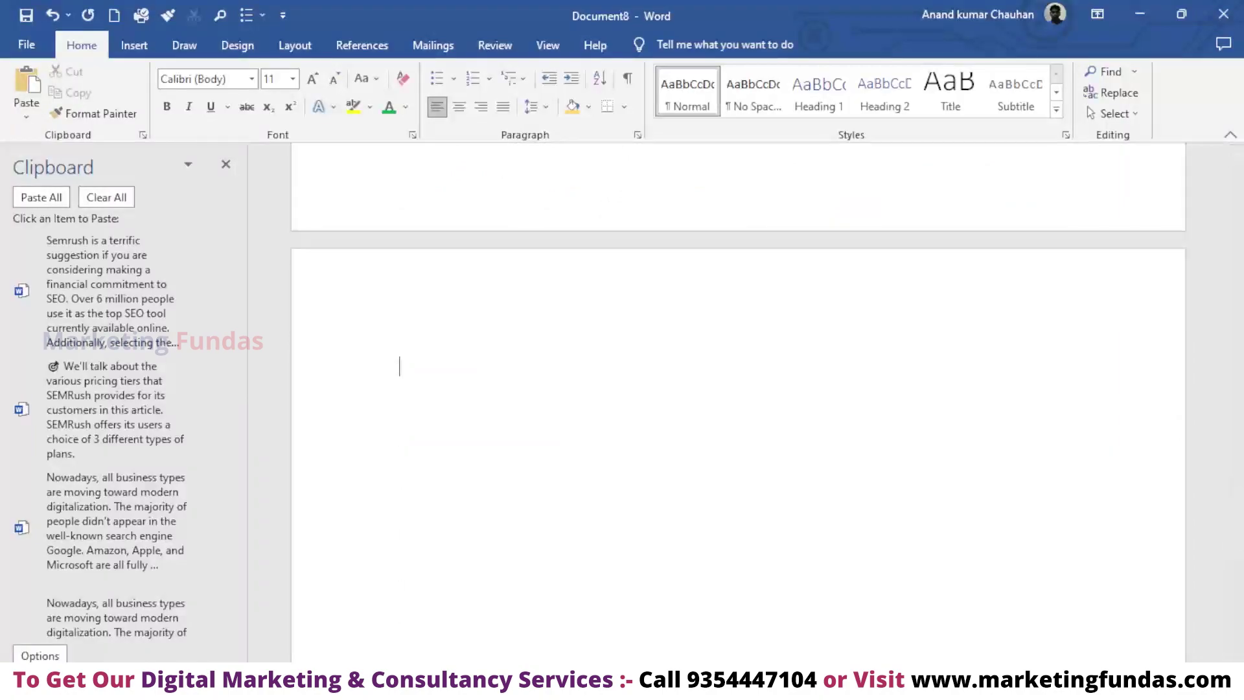
key(BackSpace)
key(BackSpace)
key(BackSpace)
key(Return)
key(Return)
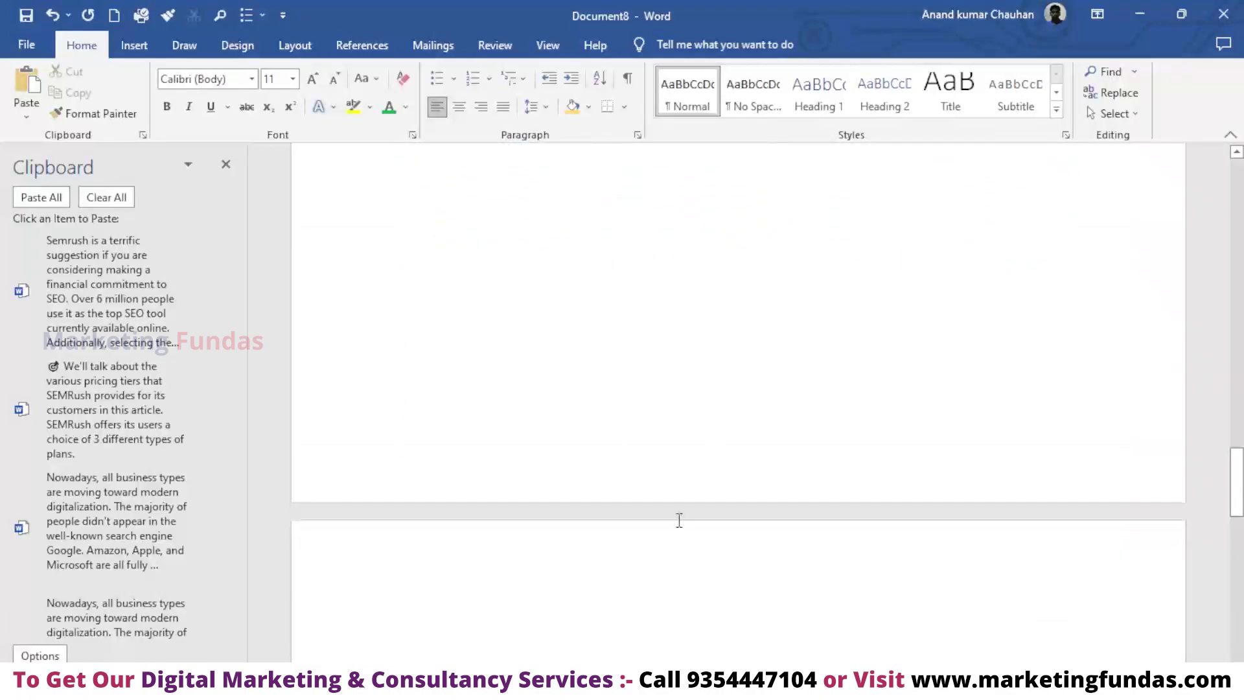
scroll(680, 521, down, 5)
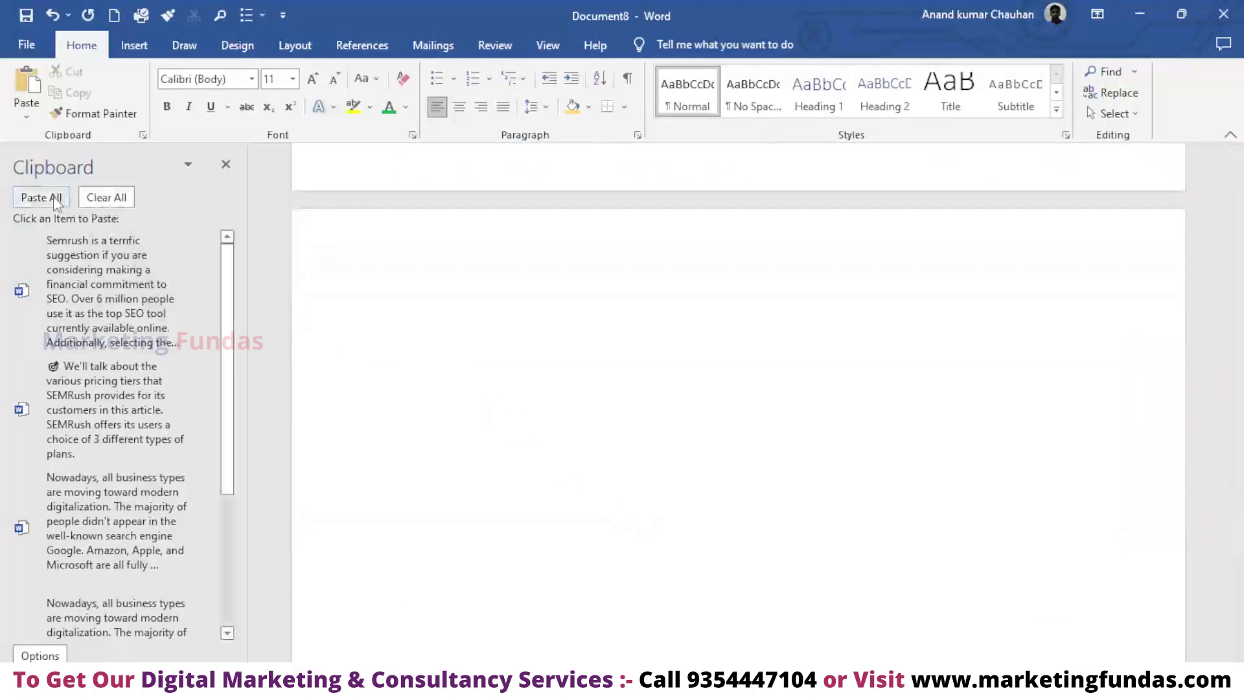
- Paste All clipboard items: bold blogger, two red, blue pricing and green Semrush paragraphs
click(41, 197)
scroll(570, 376, down, 4)
scroll(583, 402, up, 1)
scroll(595, 430, down, 4)
scroll(595, 430, down, 3)
scroll(592, 423, up, 4)
scroll(590, 418, up, 3)
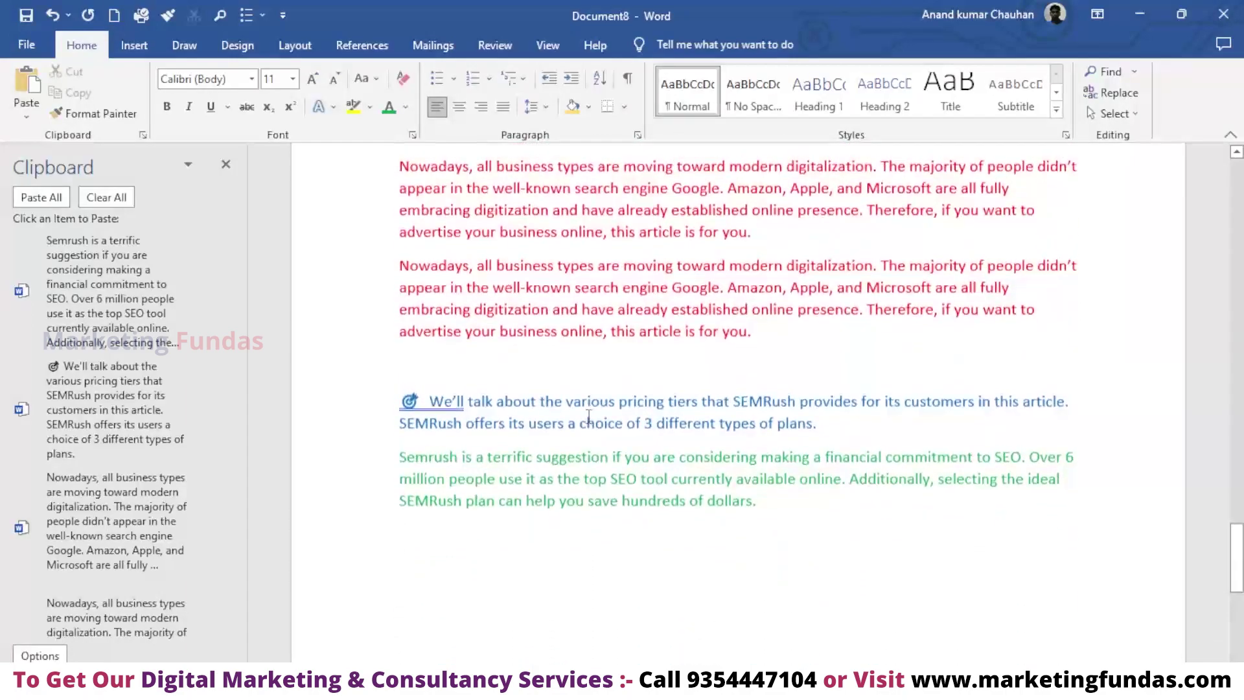
scroll(588, 417, up, 2)
scroll(588, 417, up, 3)
scroll(713, 440, down, 1)
scroll(782, 453, down, 3)
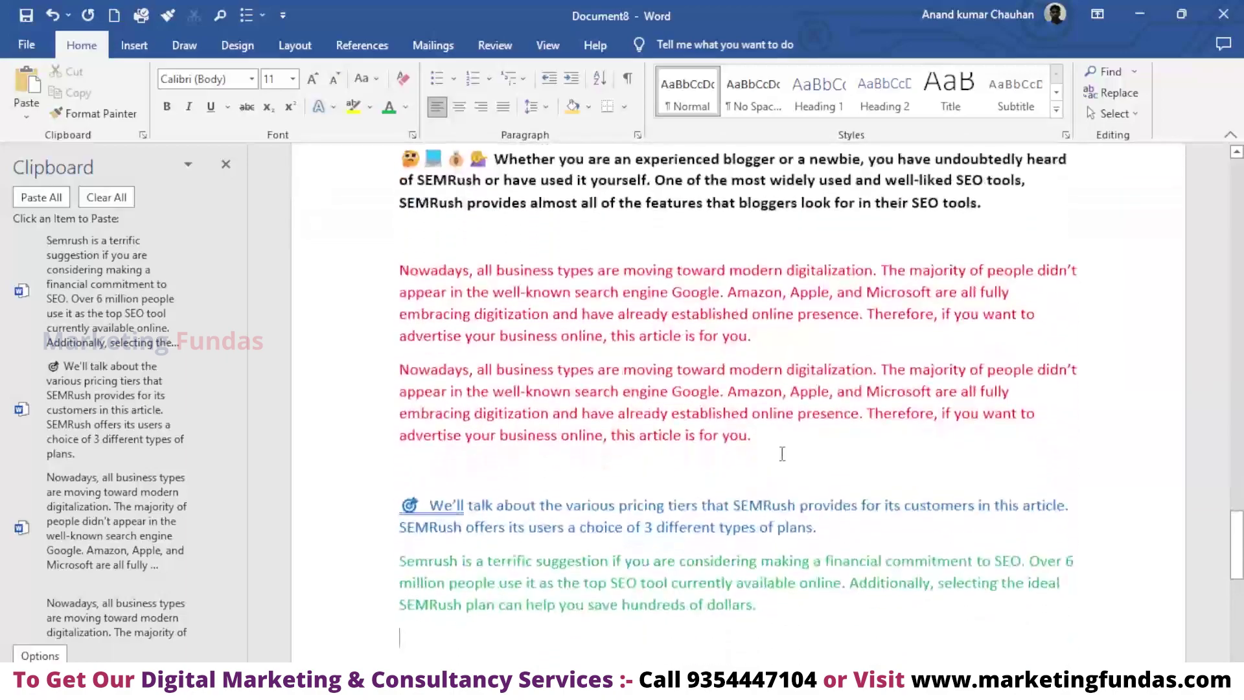
- Delete the duplicate red 'Nowadays' paragraph from the pasted block
drag(782, 454, 351, 388)
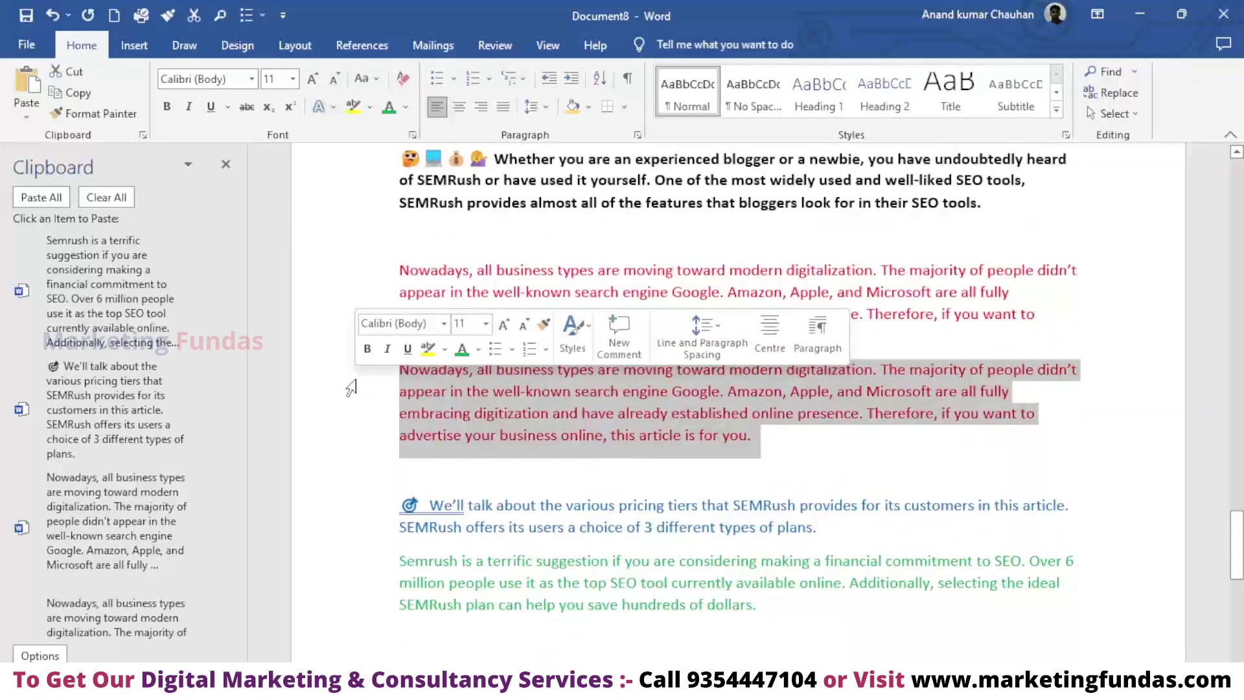
key(Delete)
scroll(350, 407, up, 1)
scroll(350, 407, up, 3)
scroll(350, 407, down, 3)
scroll(350, 407, up, 2)
mouse_move(111, 290)
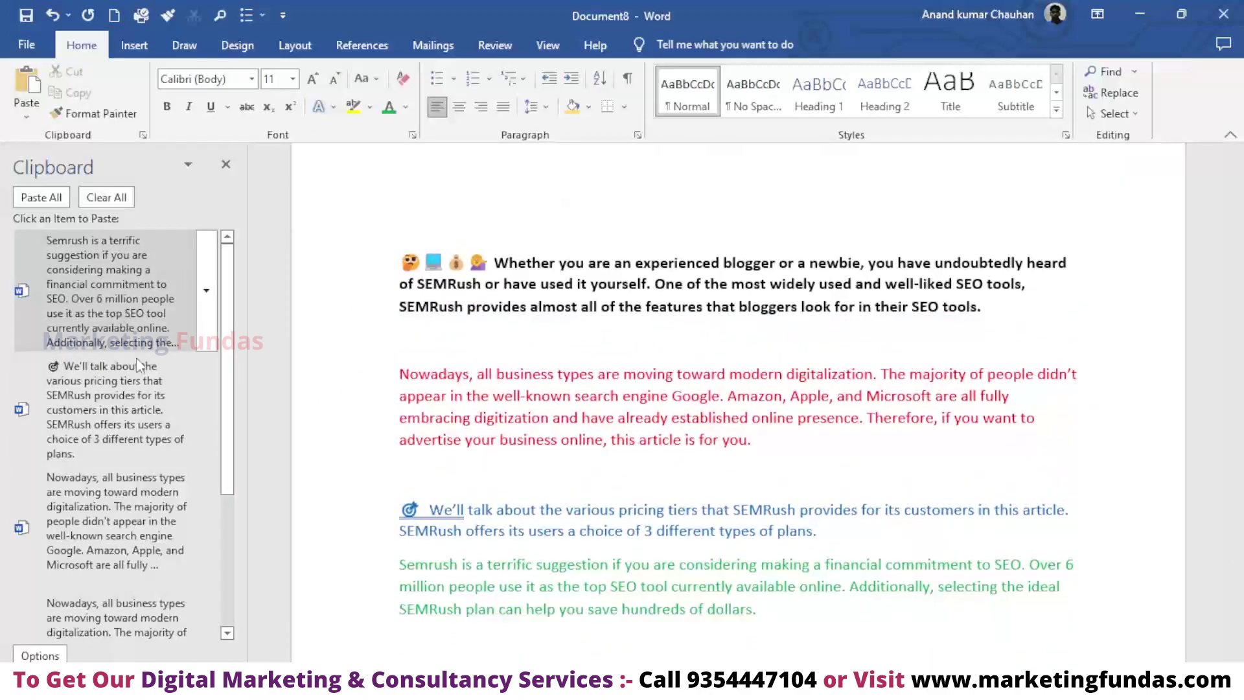
scroll(123, 454, down, 2)
scroll(153, 508, down, 2)
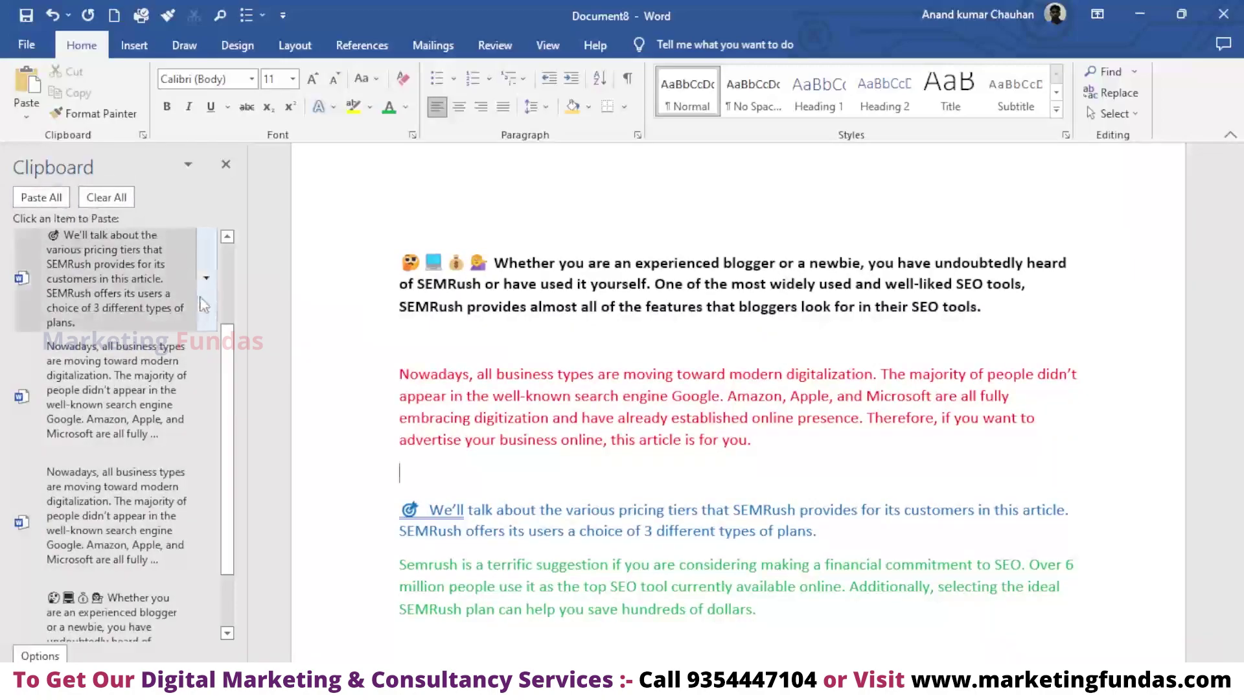
- Remove the 'We'll talk…' entry from the clipboard collection and check the Clipboard options
click(206, 278)
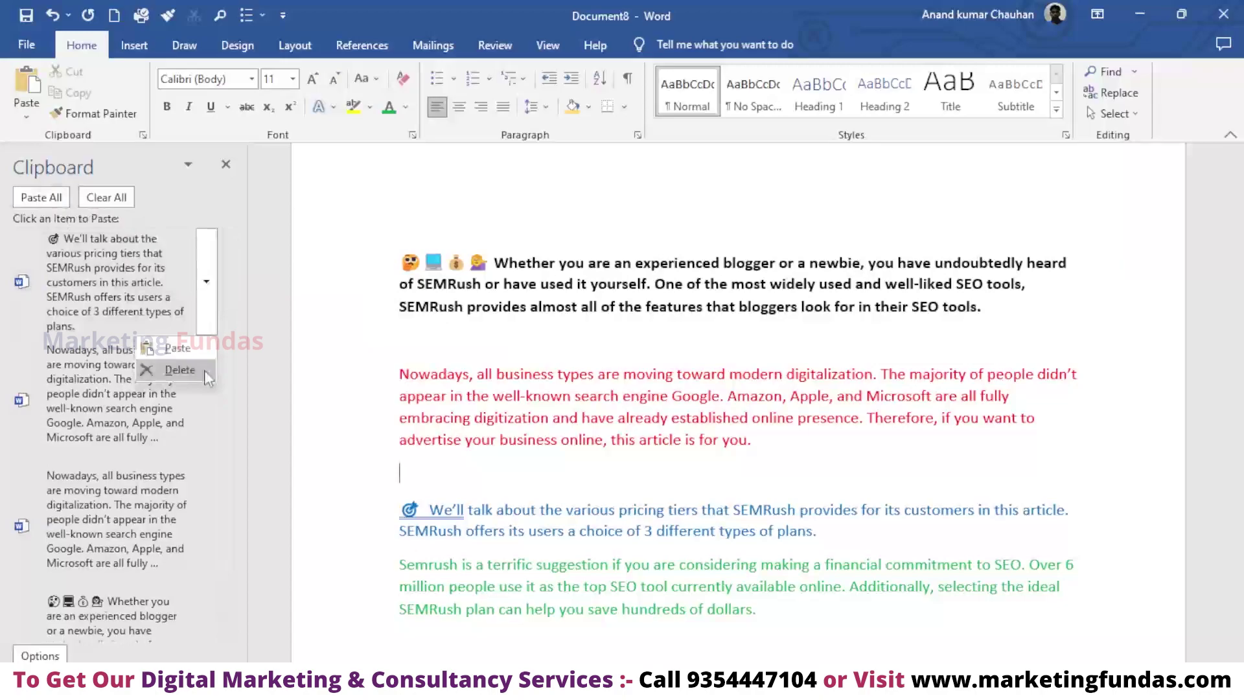
click(204, 371)
click(214, 332)
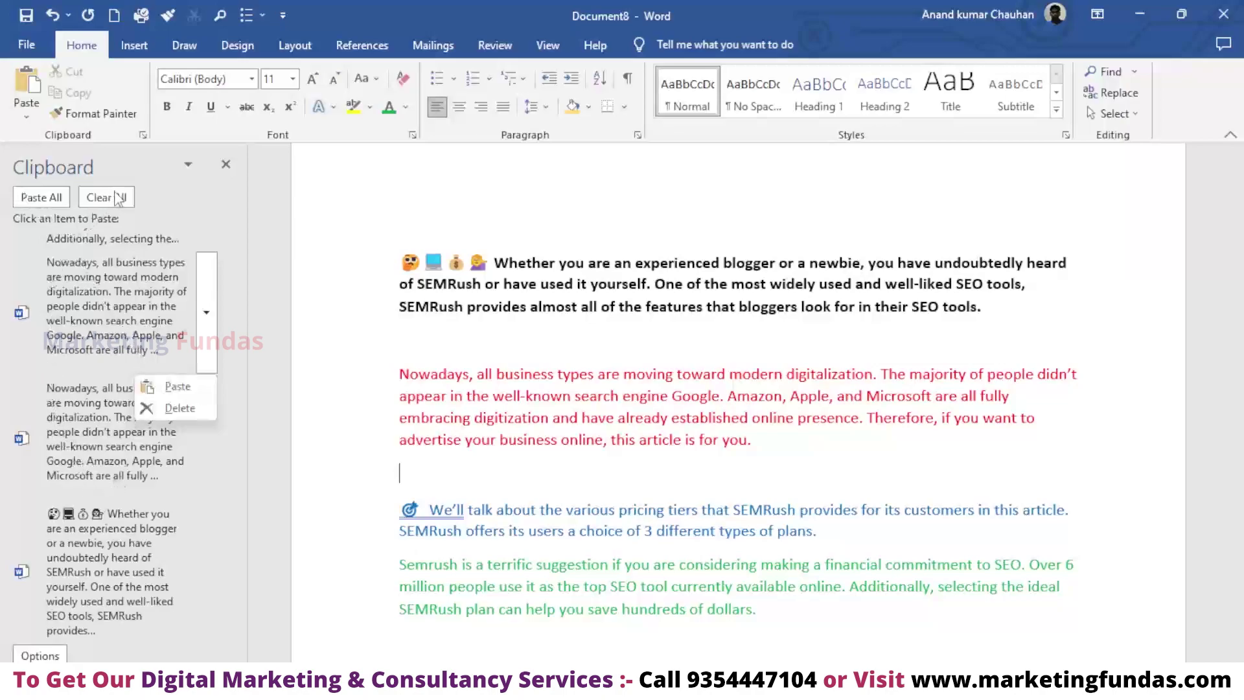
click(57, 655)
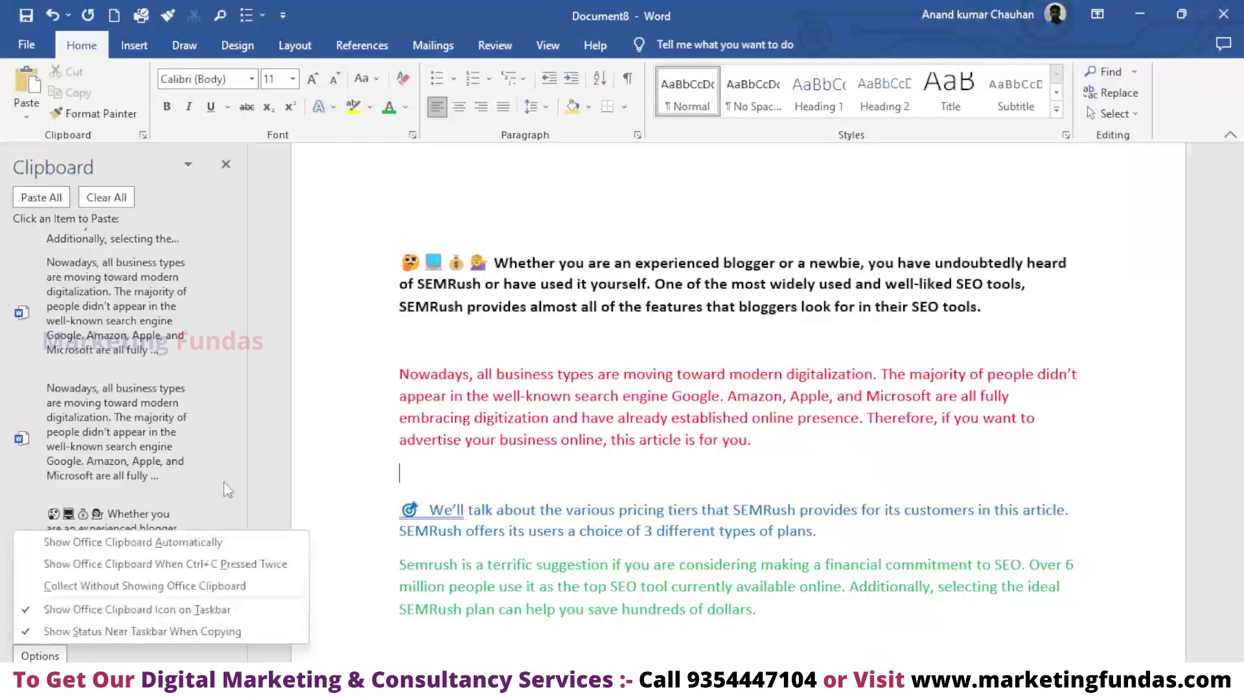
click(230, 416)
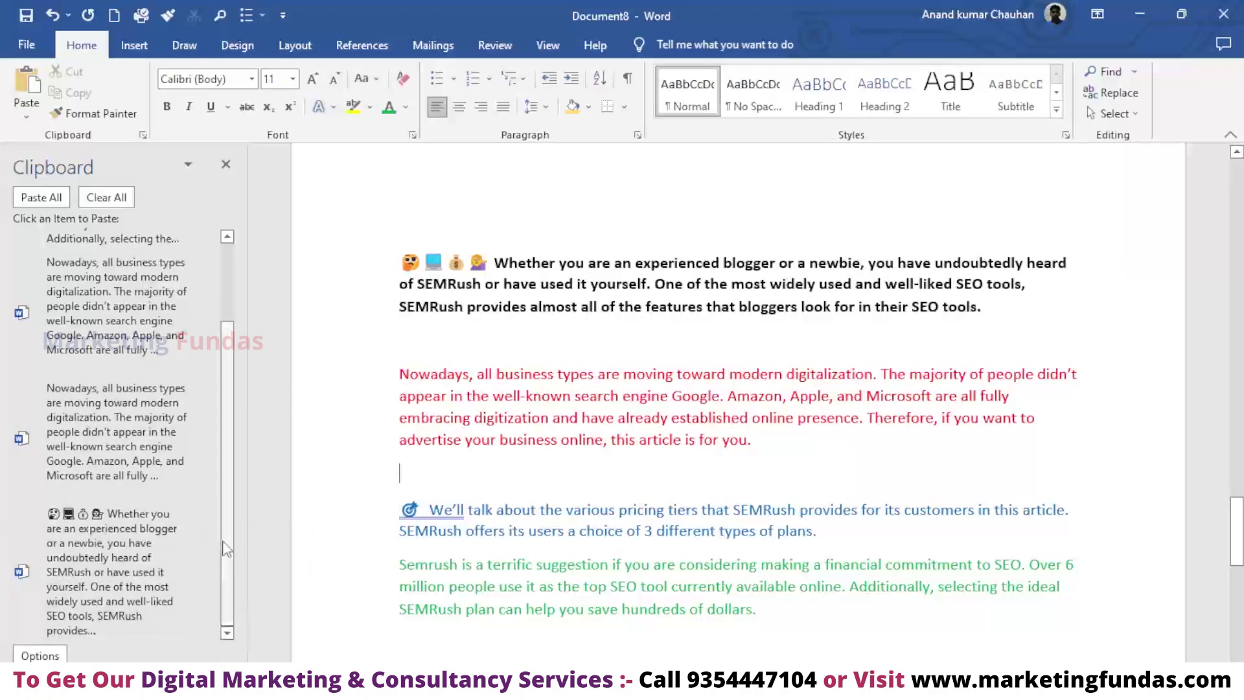
- Clear all items from the clipboard collection and close the Clipboard pane
drag(227, 551, 225, 452)
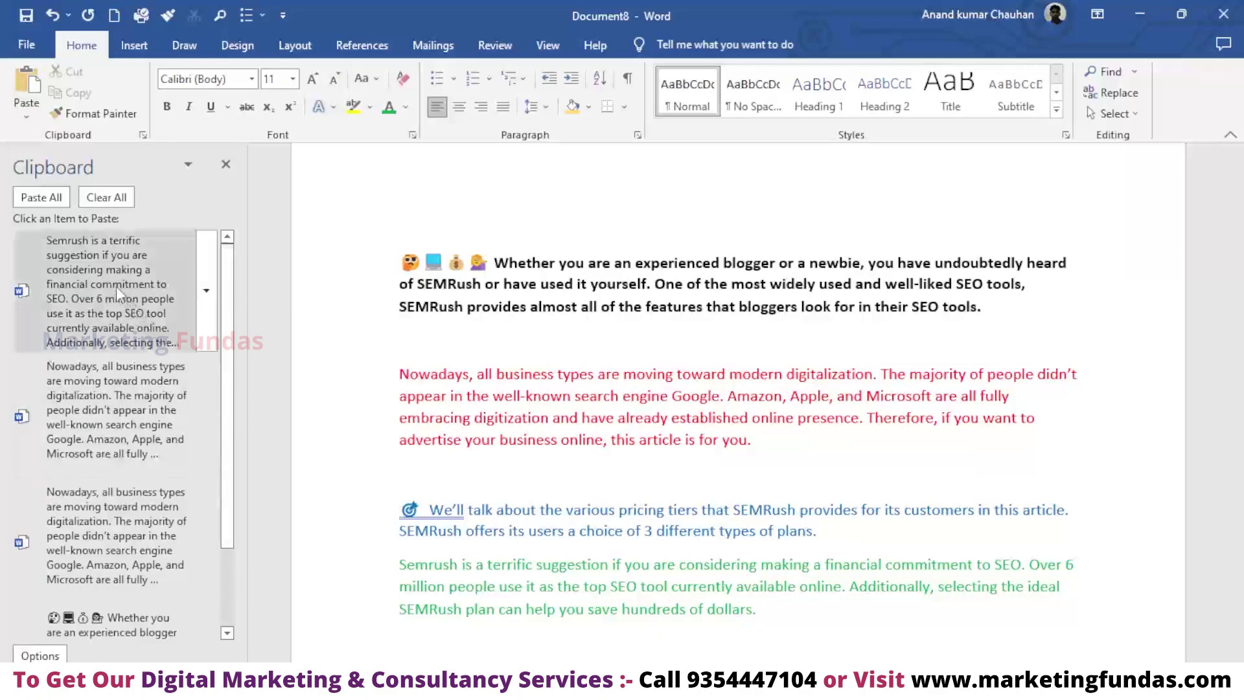
click(102, 201)
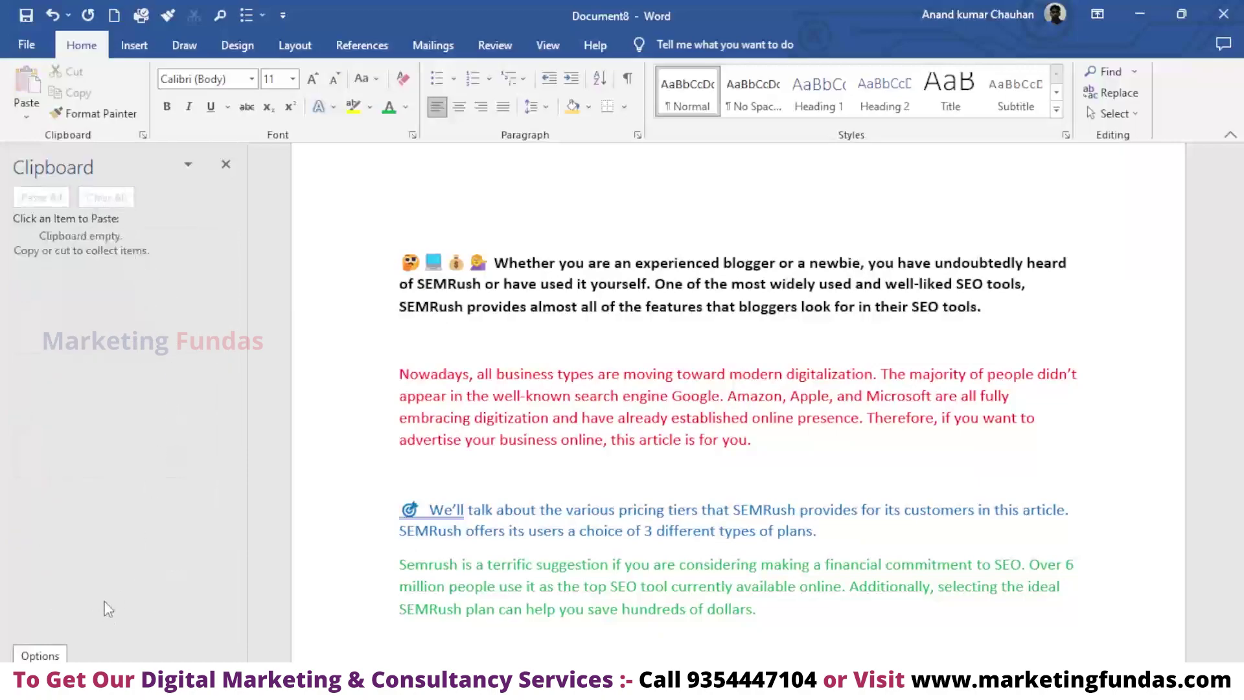
click(226, 164)
- Scroll through the full-width document to review the rearranged paragraph block
scroll(383, 339, up, 2)
scroll(386, 339, up, 3)
scroll(386, 339, up, 5)
scroll(382, 362, up, 5)
scroll(381, 376, up, 5)
scroll(379, 385, up, 5)
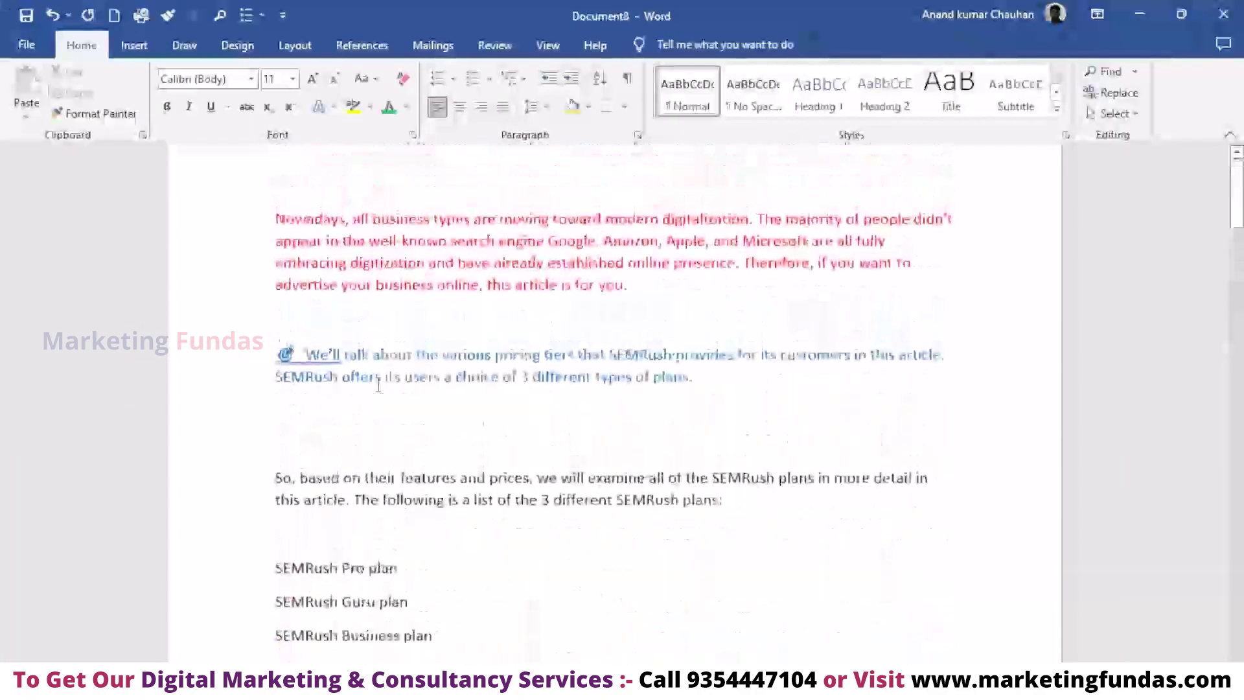
scroll(376, 389, down, 5)
scroll(366, 399, down, 5)
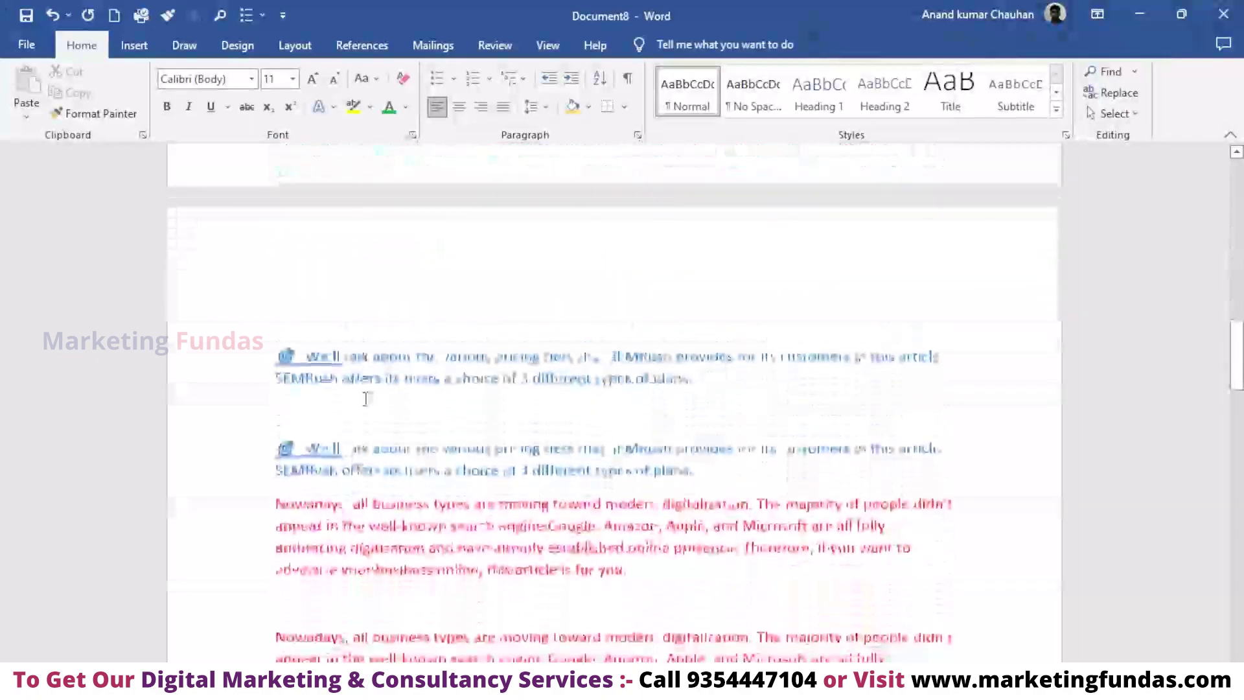
scroll(366, 399, down, 5)
scroll(376, 402, down, 5)
scroll(402, 415, down, 5)
scroll(399, 388, down, 5)
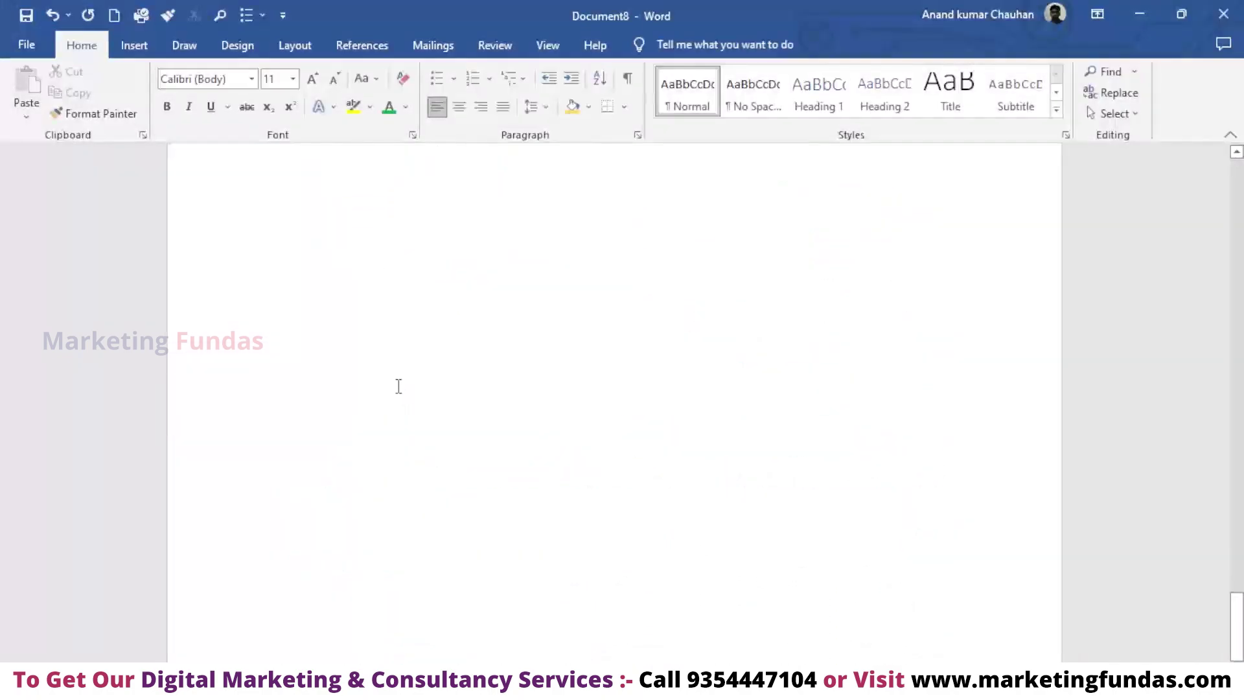